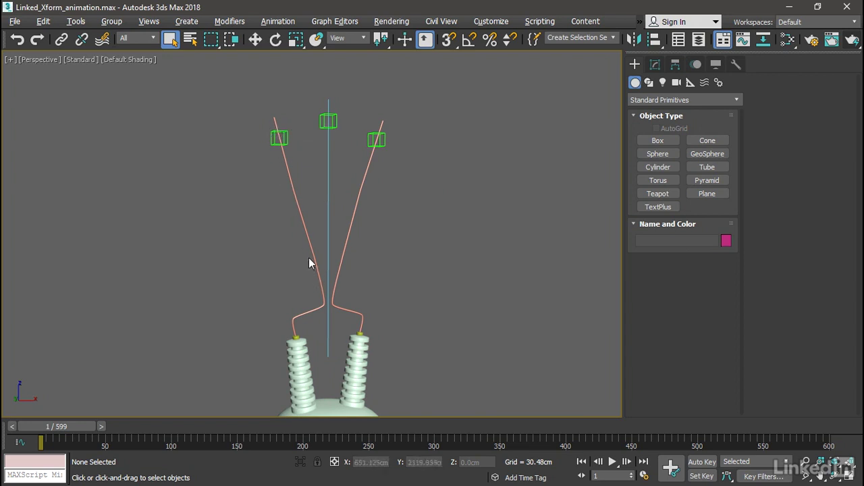
Check the two electrode splines by selecting each in turn, and clear the selection
{"action": "left_click", "coordinate": [288, 174]}
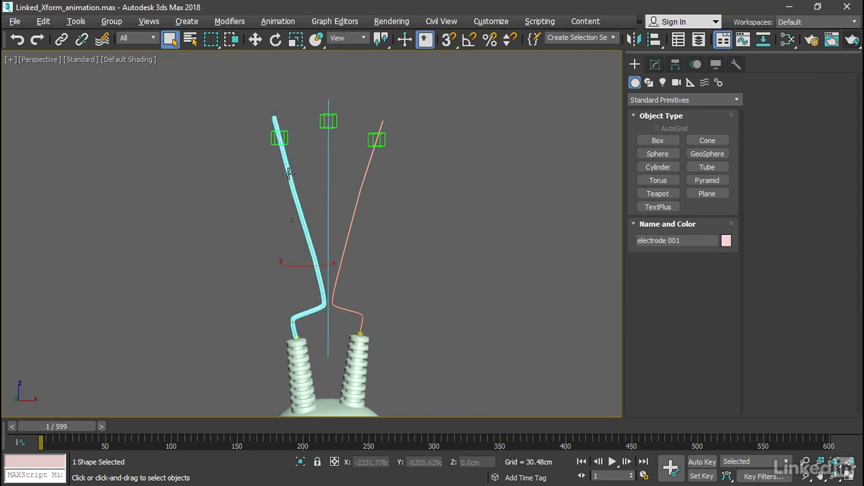
{"action": "left_click", "coordinate": [365, 190]}
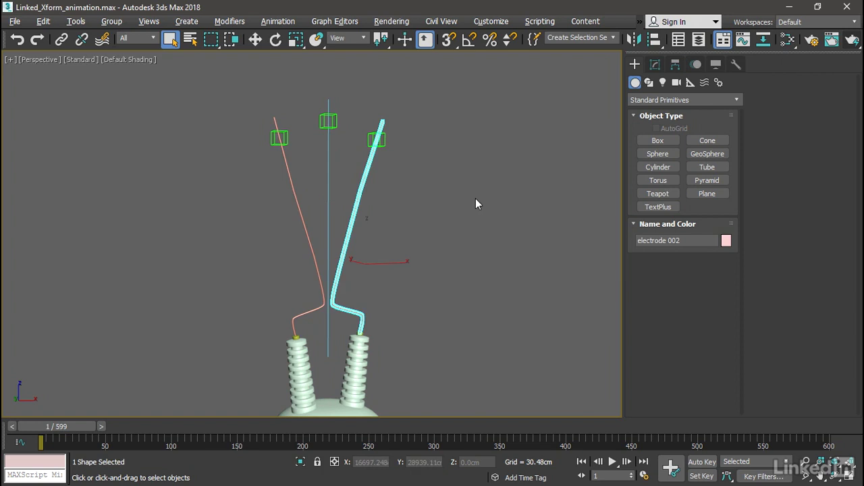
{"action": "left_click", "coordinate": [262, 177]}
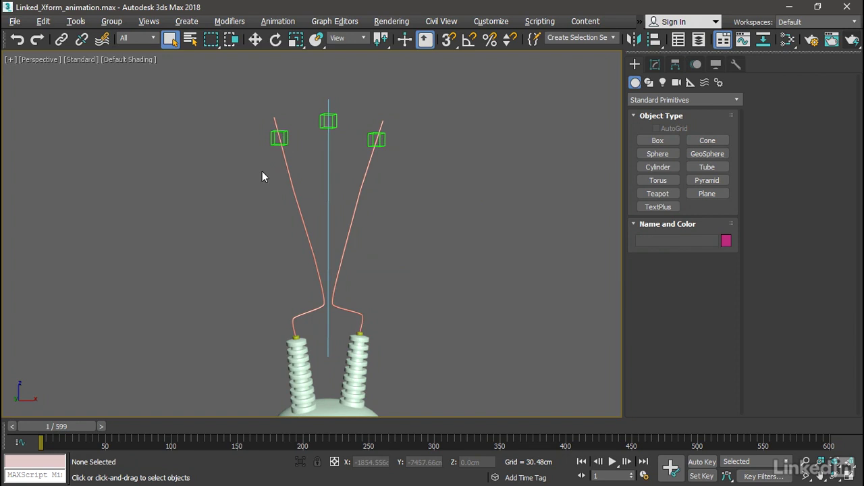
Configure snapping to use Pivot instead of Grid Points, and turn on 3D snapping
{"action": "right_click", "coordinate": [446, 45]}
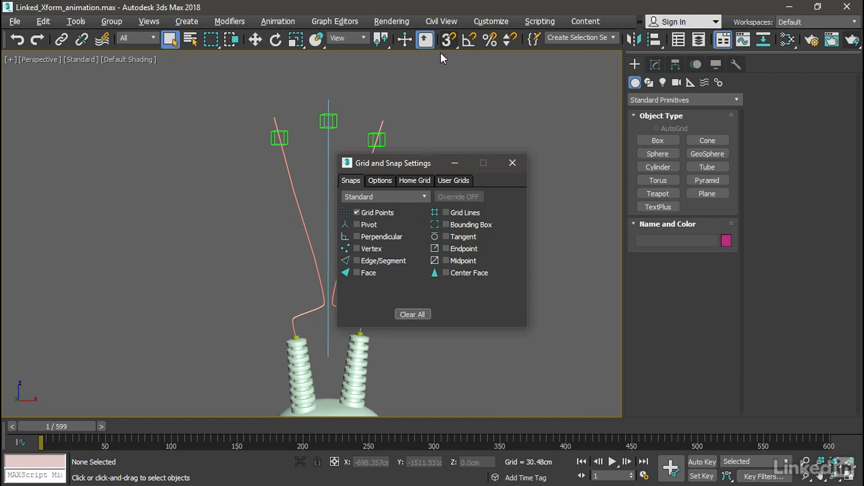
{"action": "left_click", "coordinate": [358, 212]}
{"action": "left_click", "coordinate": [357, 224]}
{"action": "left_click", "coordinate": [512, 164]}
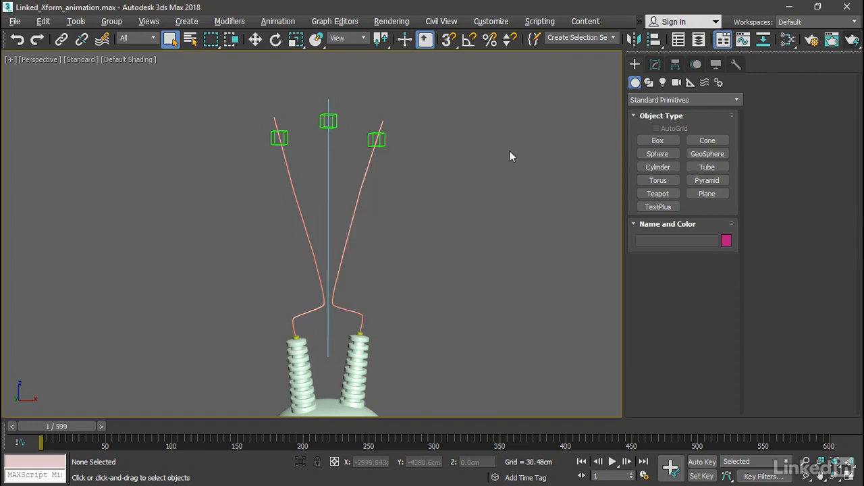
{"action": "left_click", "coordinate": [448, 41]}
Draw a three-point Line spline snapped to the pivots of the three spark helpers from one electrode to the other, and turn snapping off
{"action": "left_click", "coordinate": [649, 83]}
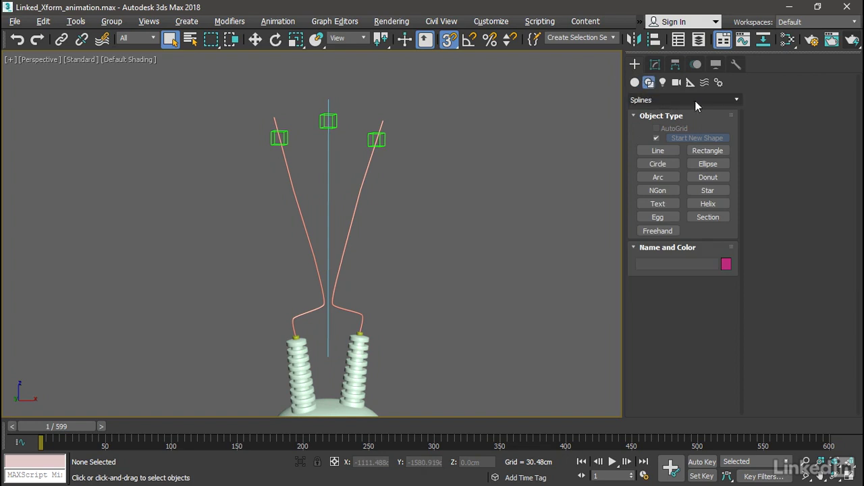
{"action": "left_click", "coordinate": [663, 151]}
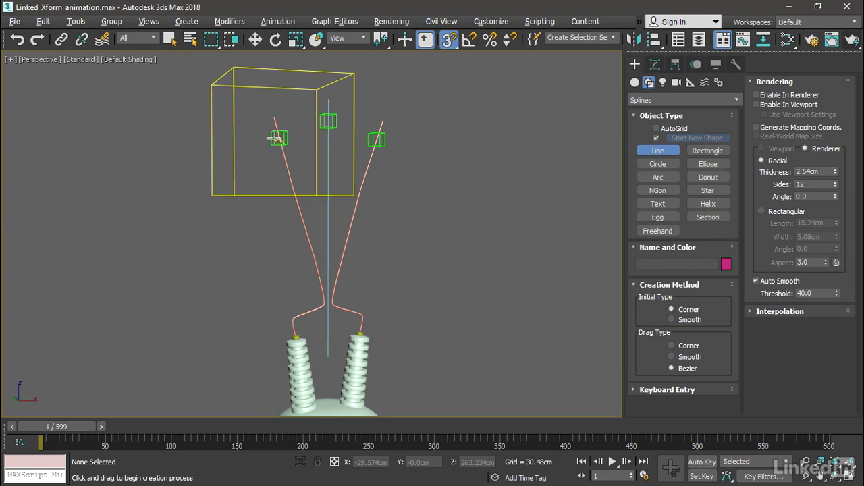
{"action": "left_click", "coordinate": [277, 138]}
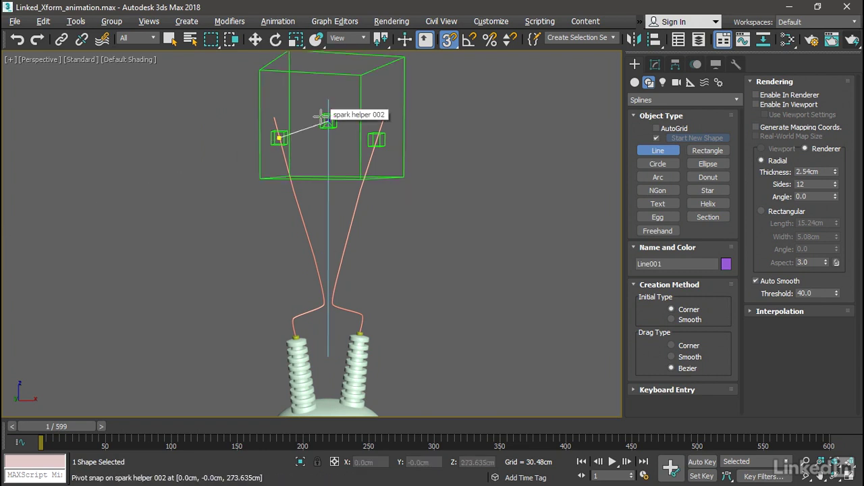
{"action": "left_click", "coordinate": [322, 118]}
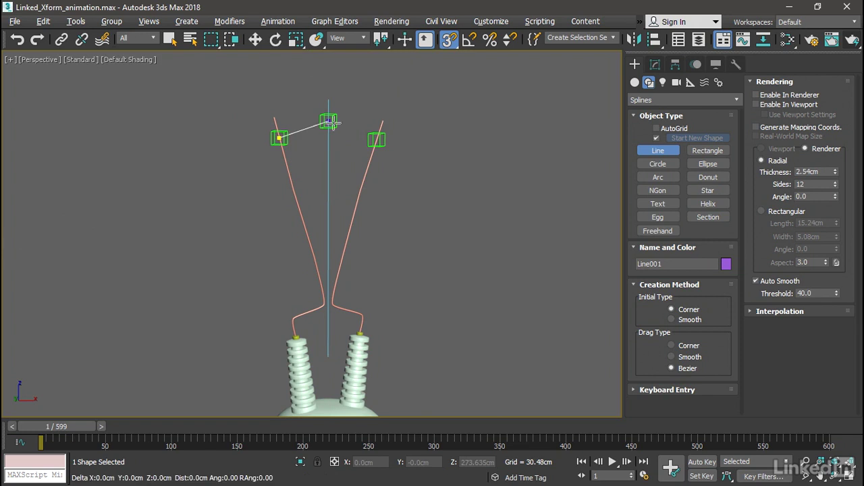
{"action": "left_click", "coordinate": [374, 135]}
{"action": "right_click", "coordinate": [480, 155]}
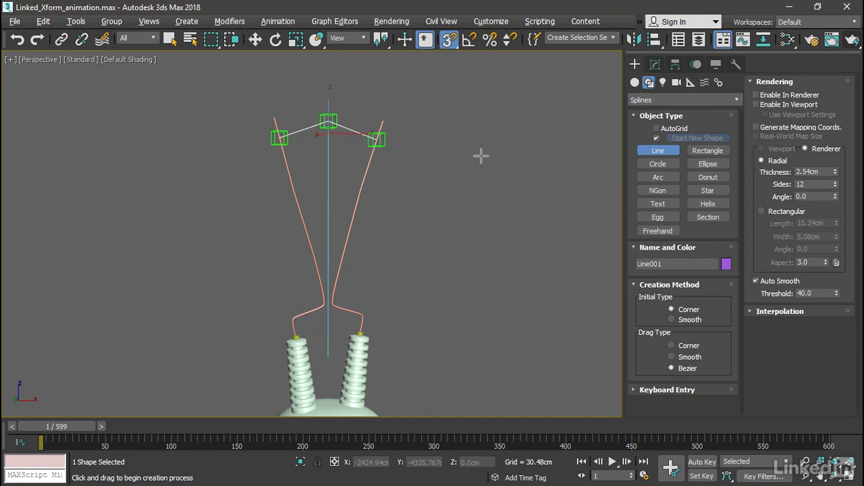
{"action": "right_click", "coordinate": [482, 156]}
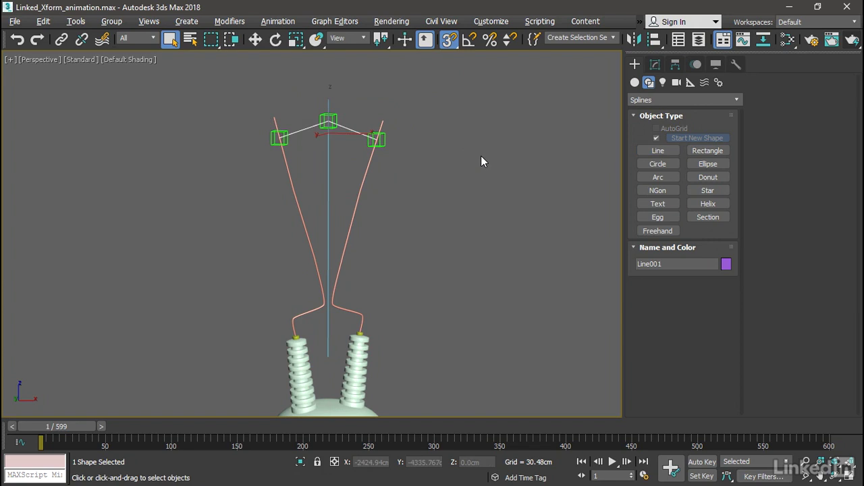
{"action": "left_click", "coordinate": [450, 40]}
{"action": "left_click", "coordinate": [452, 41]}
Rename the new line between the helpers as spark
{"action": "left_click", "coordinate": [655, 64]}
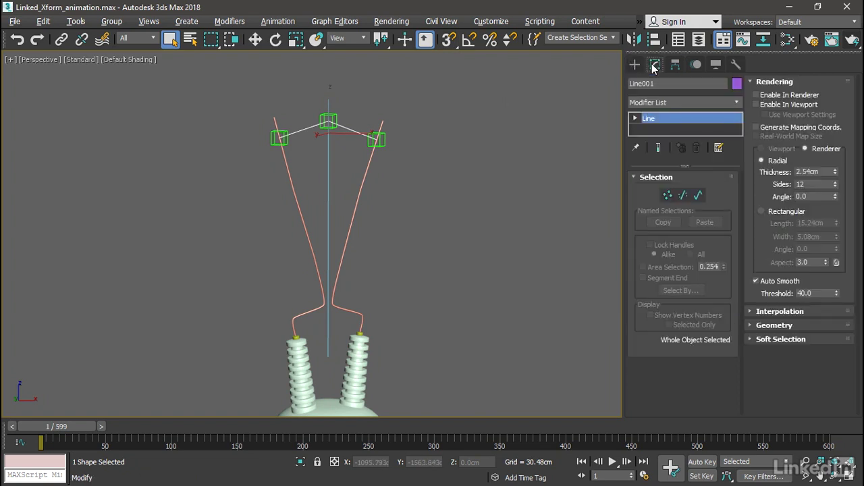
{"action": "left_click", "coordinate": [665, 84]}
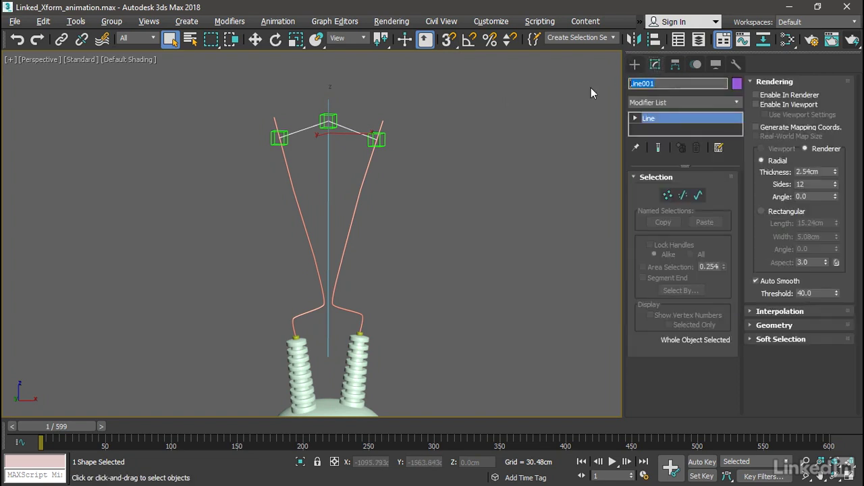
{"action": "type", "text": "spark"}
{"action": "key", "text": "Return"}
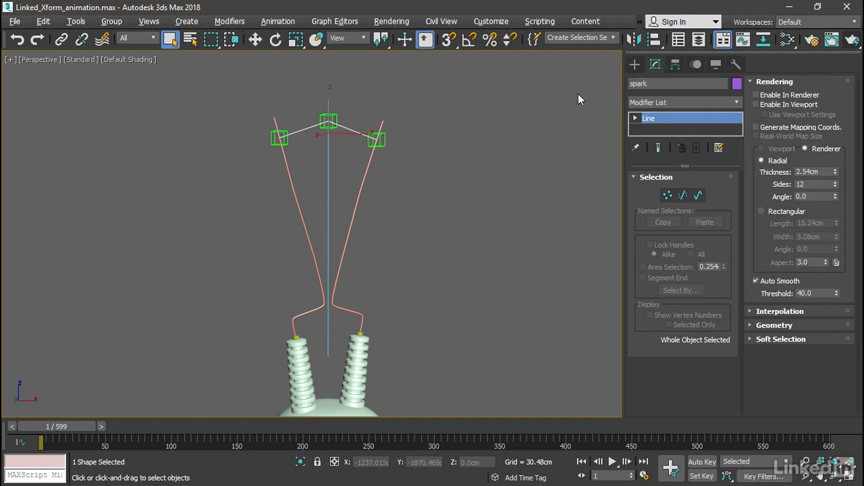
Convert all three vertices of the spark line to Smooth and leave vertex editing
{"action": "left_click", "coordinate": [667, 196]}
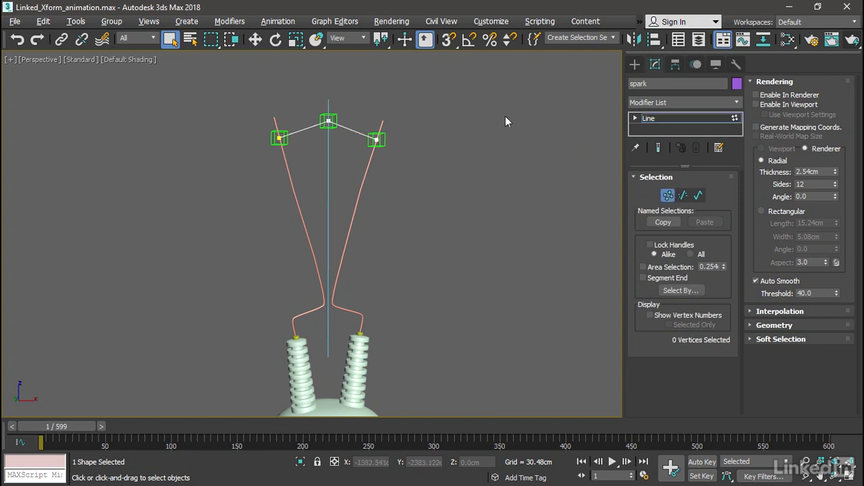
{"action": "left_click_drag", "start_coordinate": [258, 84], "coordinate": [421, 180]}
{"action": "right_click", "coordinate": [440, 195]}
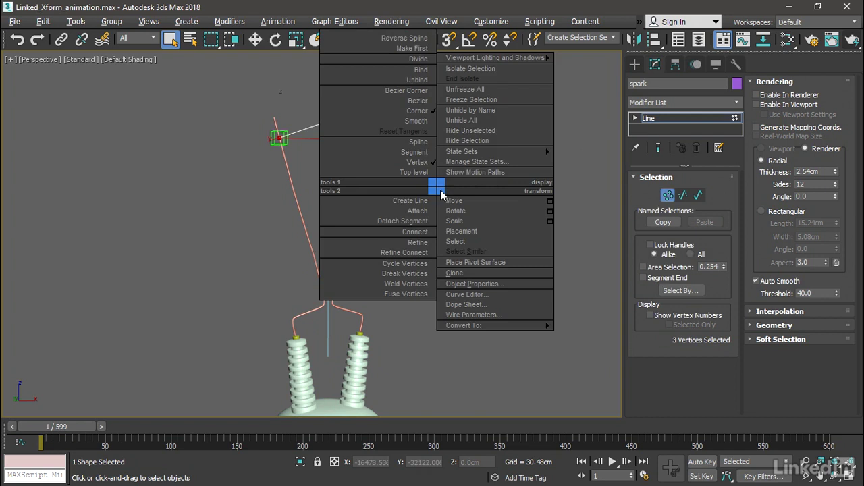
{"action": "left_click", "coordinate": [422, 125]}
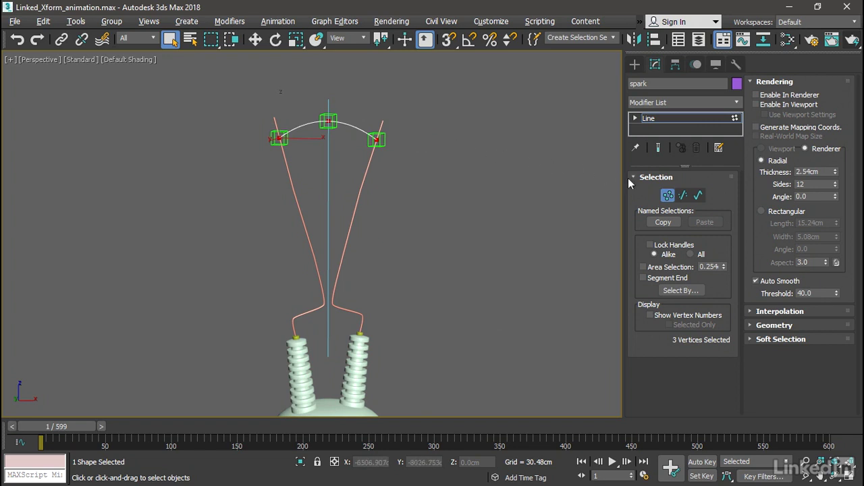
{"action": "left_click", "coordinate": [667, 195]}
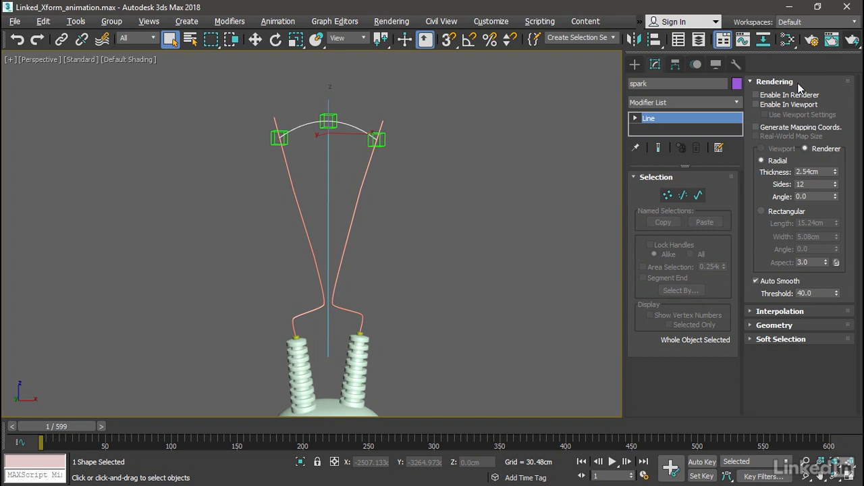
Enable the spark spline in renderer and viewport with separate viewport settings, and set its viewport thickness to 1 cm
{"action": "left_click", "coordinate": [756, 104]}
{"action": "left_click", "coordinate": [755, 96]}
{"action": "left_click", "coordinate": [756, 105]}
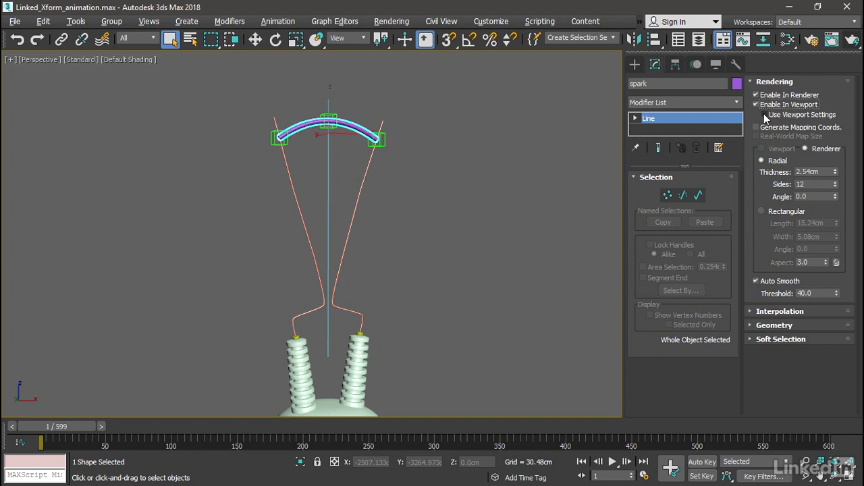
{"action": "left_click", "coordinate": [765, 115]}
{"action": "left_click", "coordinate": [762, 149]}
{"action": "double_click", "coordinate": [792, 171]}
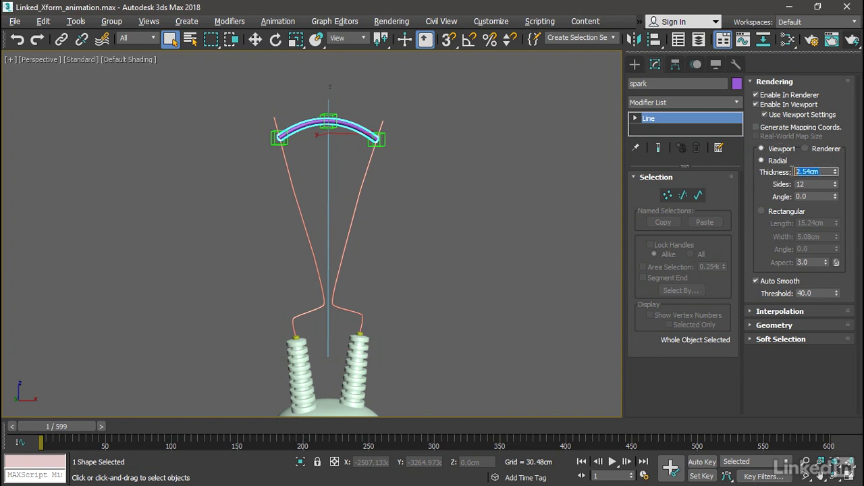
{"action": "type", "text": "1"}
{"action": "key", "text": "Return"}
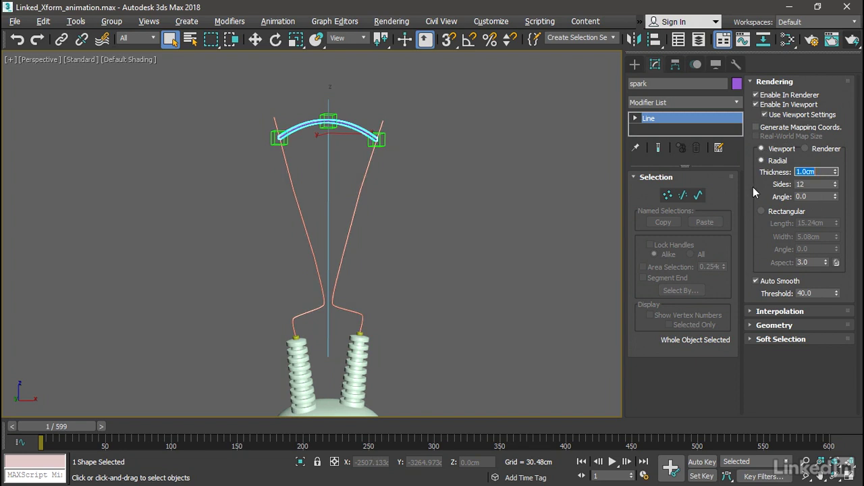
Set the spark spline's interpolation steps to 100
{"action": "left_click", "coordinate": [751, 311]}
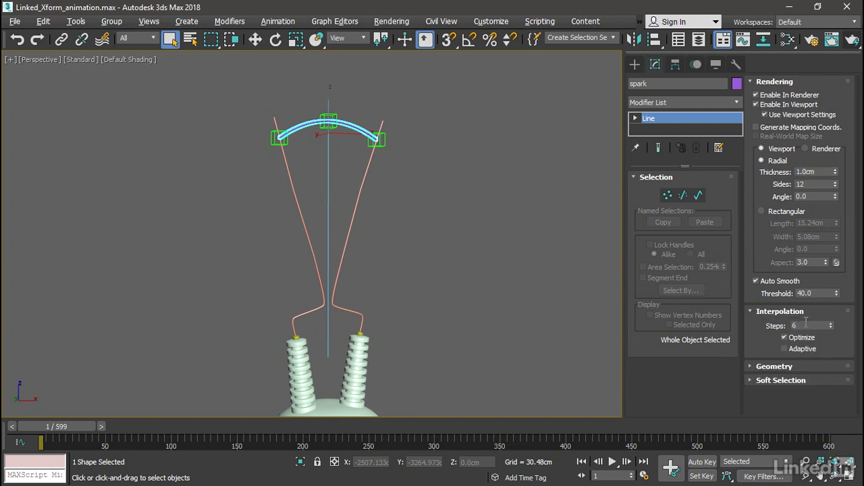
{"action": "left_click", "coordinate": [799, 325]}
{"action": "type", "text": "100"}
{"action": "key", "text": "Return"}
Add a SplineSelect modifier to the spark and select only the end vertex at spark helper 001
{"action": "left_click_drag", "start_coordinate": [685, 165], "coordinate": [685, 229]}
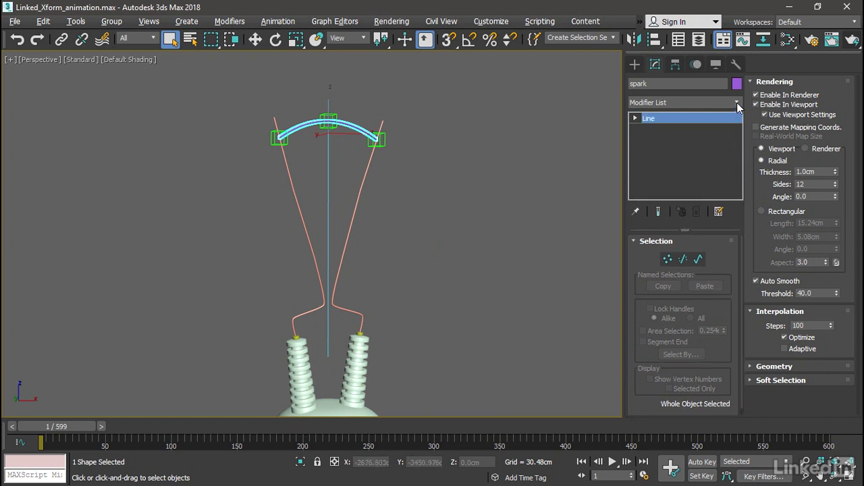
{"action": "left_click", "coordinate": [737, 103]}
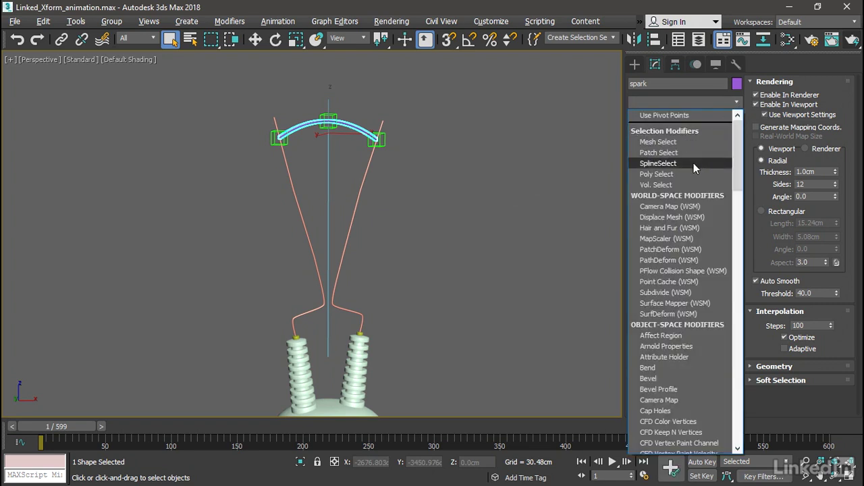
{"action": "left_click", "coordinate": [693, 163]}
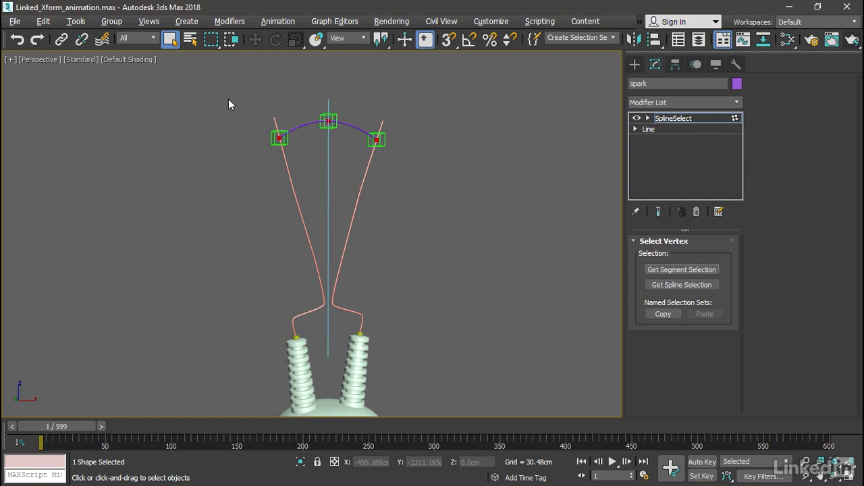
{"action": "left_click_drag", "start_coordinate": [228, 98], "coordinate": [297, 170]}
Add a Linked XForm modifier to the selected vertex with spark helper 001 as its control object
{"action": "left_click", "coordinate": [737, 104]}
{"action": "left_click_drag", "start_coordinate": [737, 129], "coordinate": [734, 226]}
{"action": "left_click", "coordinate": [684, 330]}
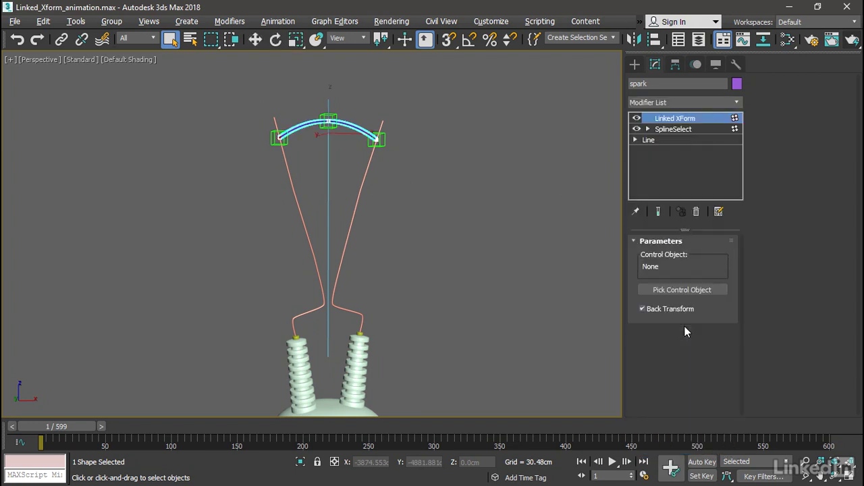
{"action": "left_click", "coordinate": [649, 289]}
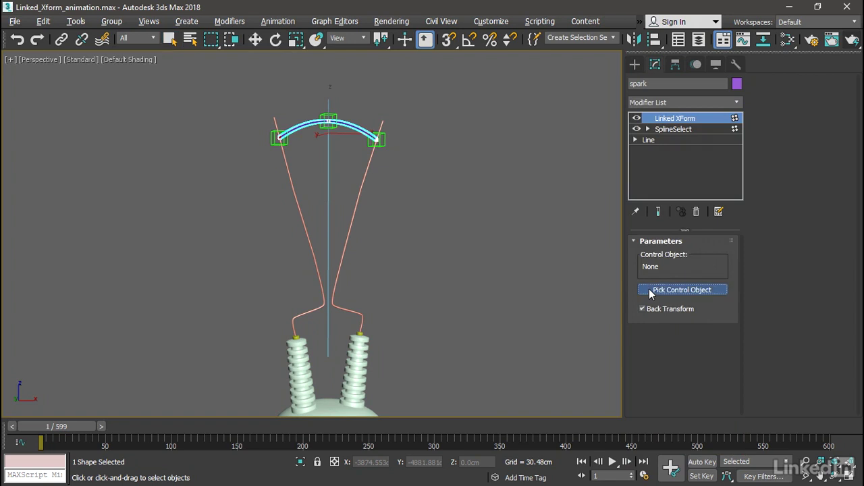
{"action": "left_click", "coordinate": [271, 143]}
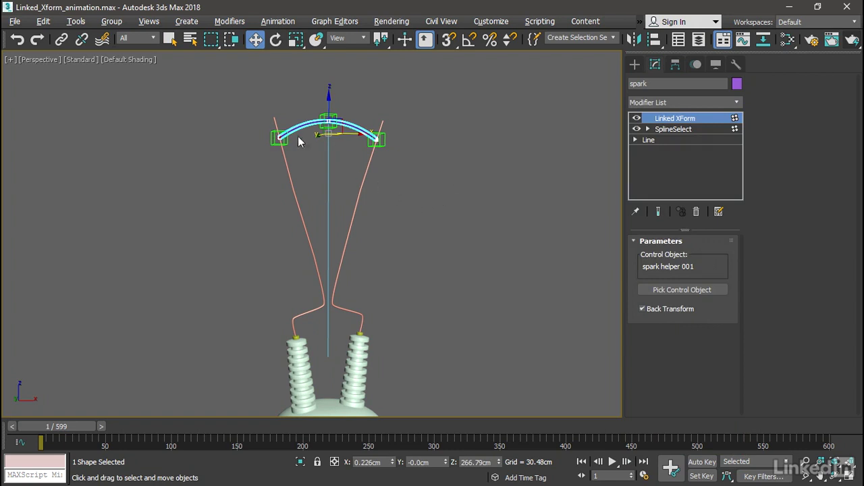
Test the vertex link by moving spark helper 001 down to about 232 cm in Z, and undo the move
{"action": "left_click", "coordinate": [279, 139]}
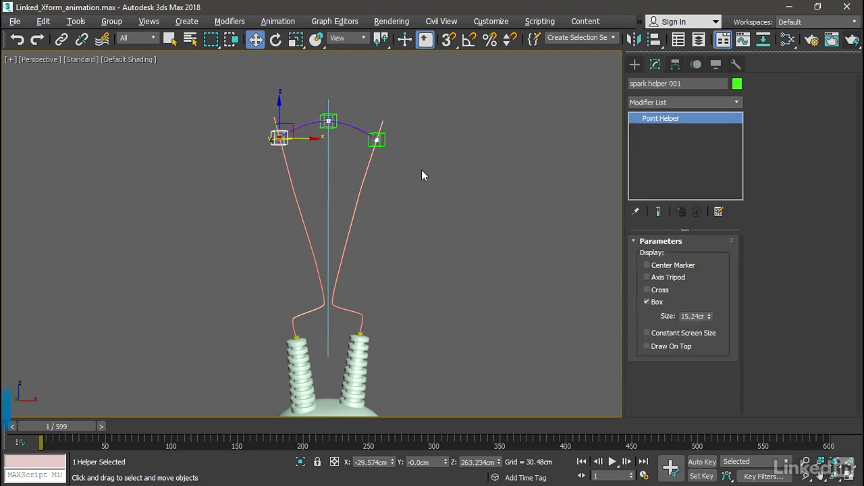
{"action": "middle_click_drag", "start_coordinate": [387, 190], "coordinate": [425, 264], "text": "ctrl+alt"}
{"action": "scroll", "coordinate": [425, 264], "scroll_direction": "up", "scroll_amount": 3}
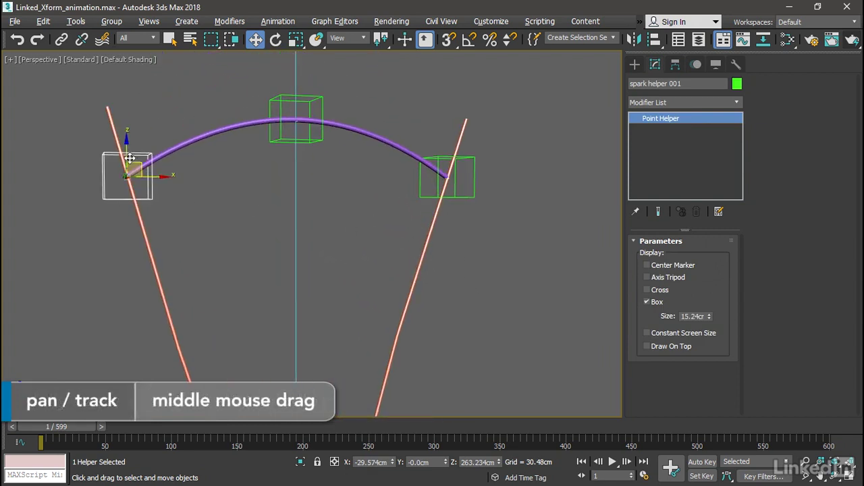
{"action": "left_click_drag", "start_coordinate": [128, 139], "coordinate": [115, 328]}
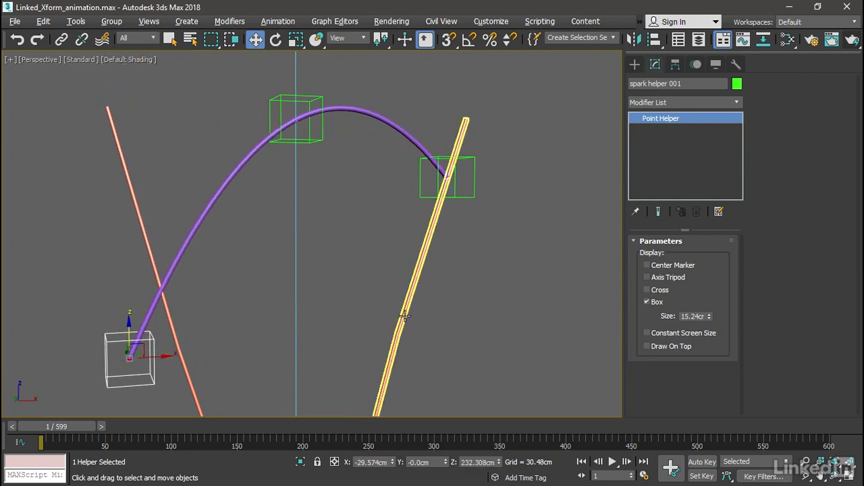
{"action": "key", "text": "ctrl+z"}
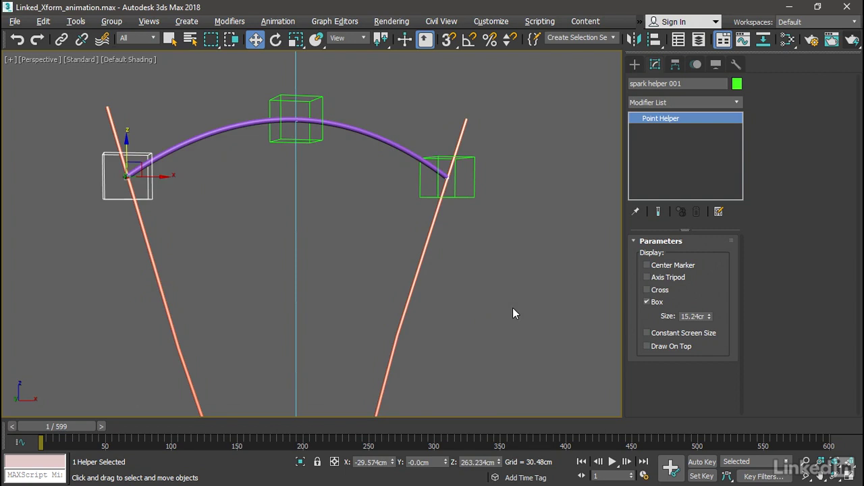
Add a second SplineSelect modifier to the spark and select only the middle vertex at spark helper 002
{"action": "left_click", "coordinate": [385, 138]}
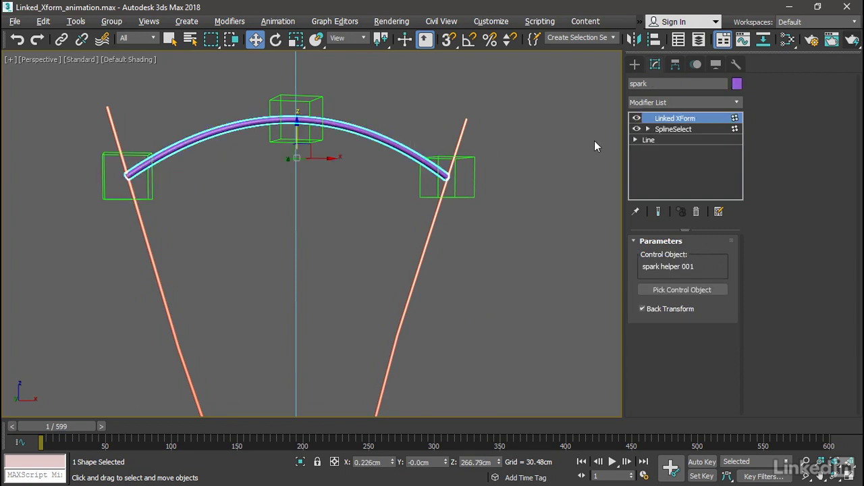
{"action": "left_click", "coordinate": [729, 104]}
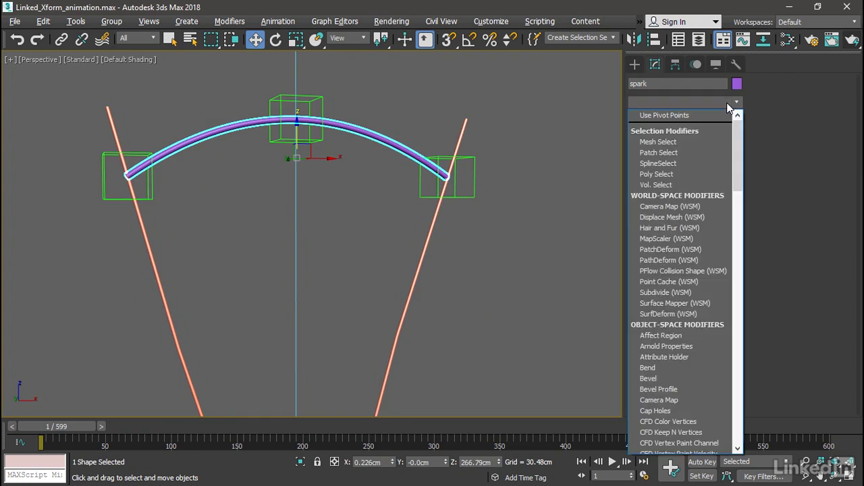
{"action": "left_click", "coordinate": [716, 162]}
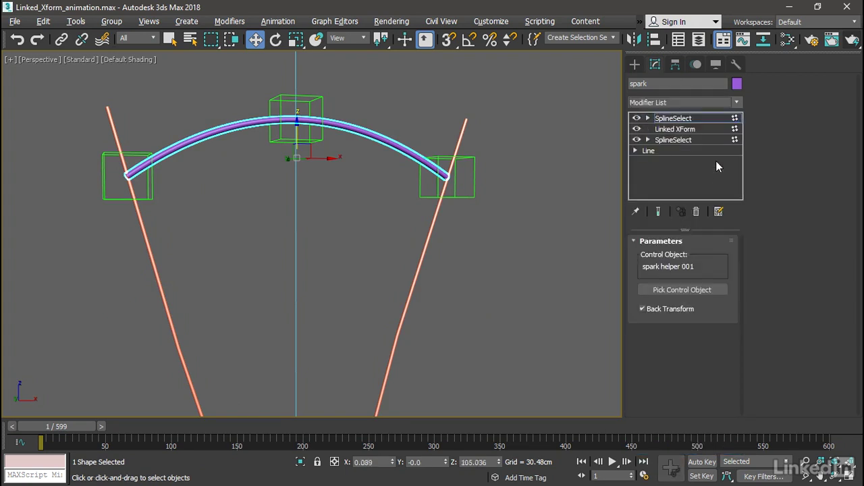
{"action": "left_click", "coordinate": [648, 118]}
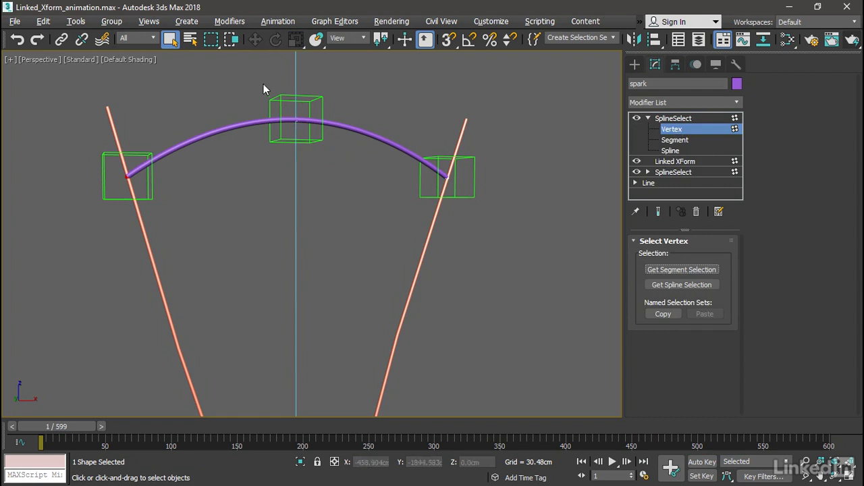
{"action": "left_click_drag", "start_coordinate": [257, 81], "coordinate": [328, 172]}
Switch the viewport to wireframe display and check the selected middle vertex inside spark helper 002 up close
{"action": "middle_click_drag", "start_coordinate": [372, 95], "coordinate": [391, 137]}
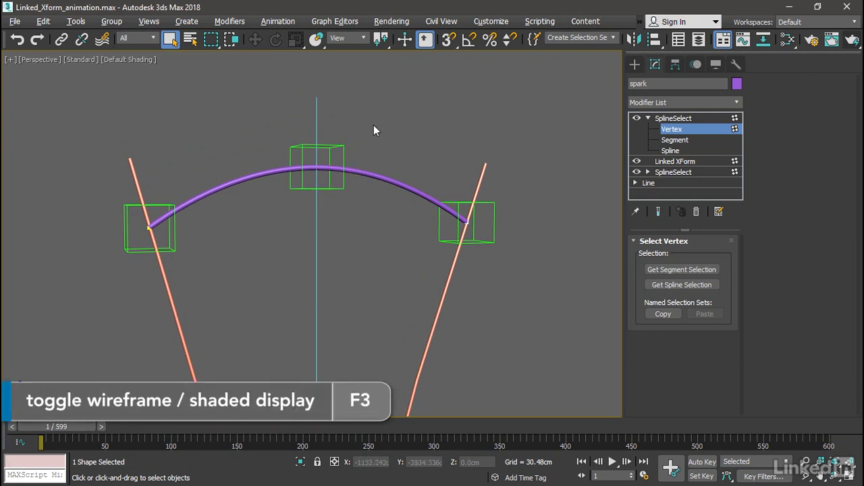
{"action": "key", "text": "F3"}
{"action": "middle_click_drag", "start_coordinate": [329, 191], "coordinate": [317, 202]}
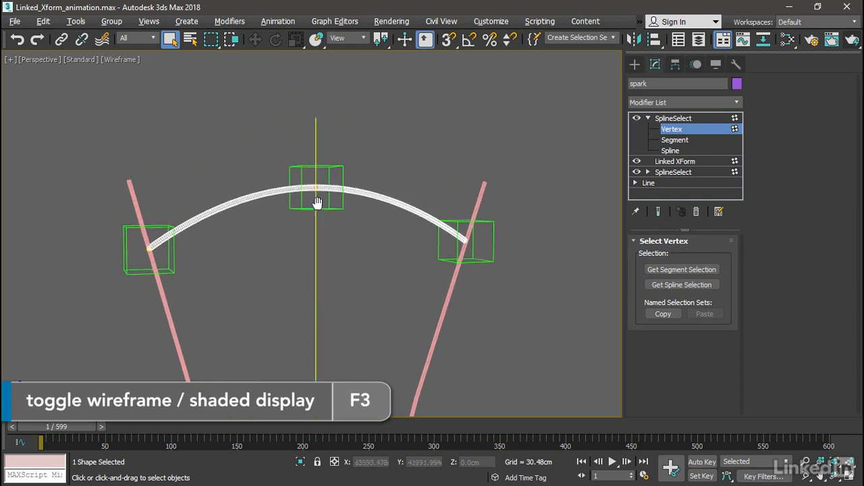
{"action": "scroll", "coordinate": [318, 205], "scroll_direction": "up", "scroll_amount": 3}
{"action": "scroll", "coordinate": [330, 193], "scroll_direction": "up", "scroll_amount": 3}
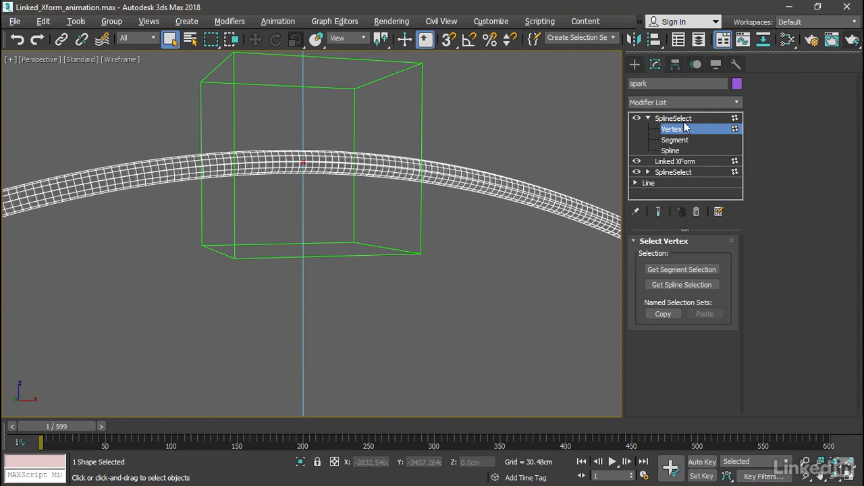
Add a Linked XForm modifier to the middle vertex selection with spark helper 002 as its control object
{"action": "left_click", "coordinate": [716, 102]}
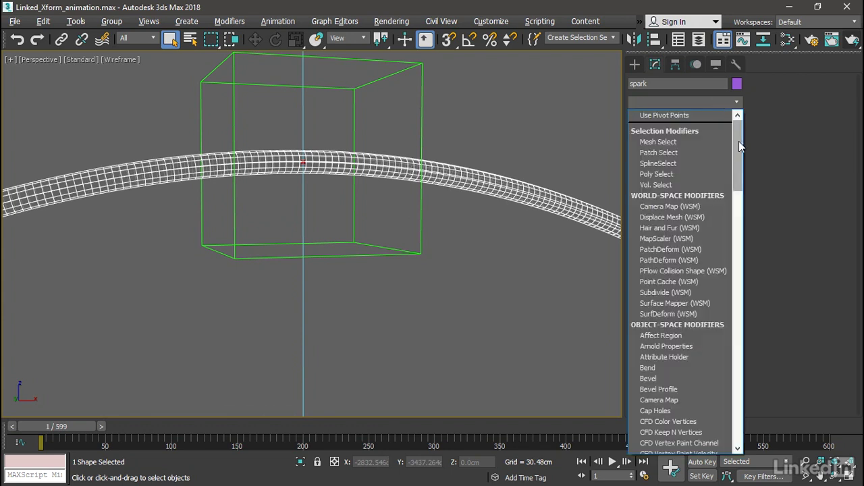
{"action": "left_click_drag", "start_coordinate": [739, 142], "coordinate": [748, 250]}
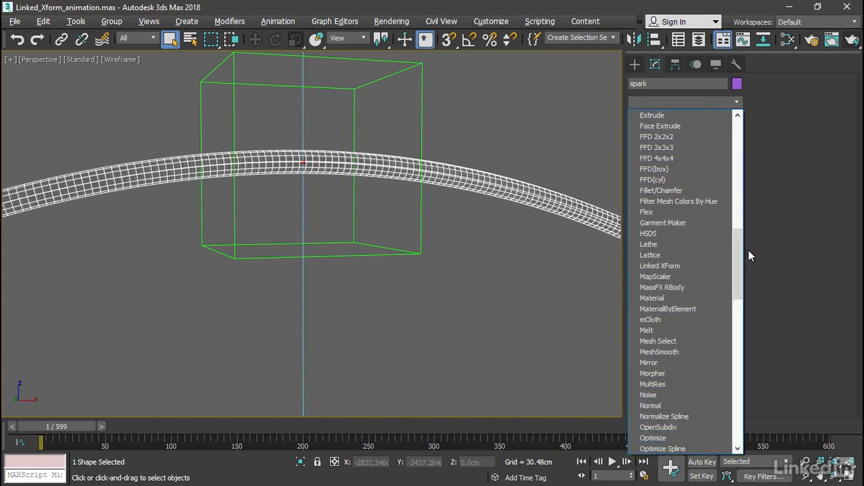
{"action": "left_click", "coordinate": [700, 268]}
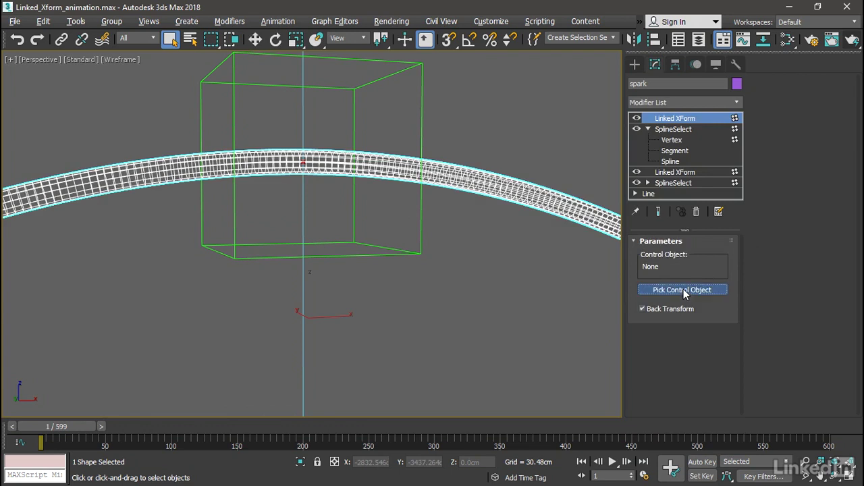
{"action": "left_click", "coordinate": [683, 290]}
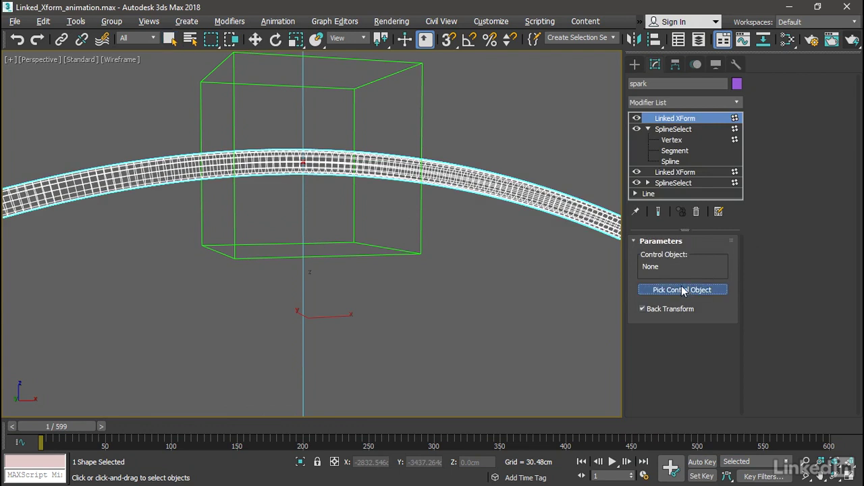
{"action": "left_click", "coordinate": [420, 113]}
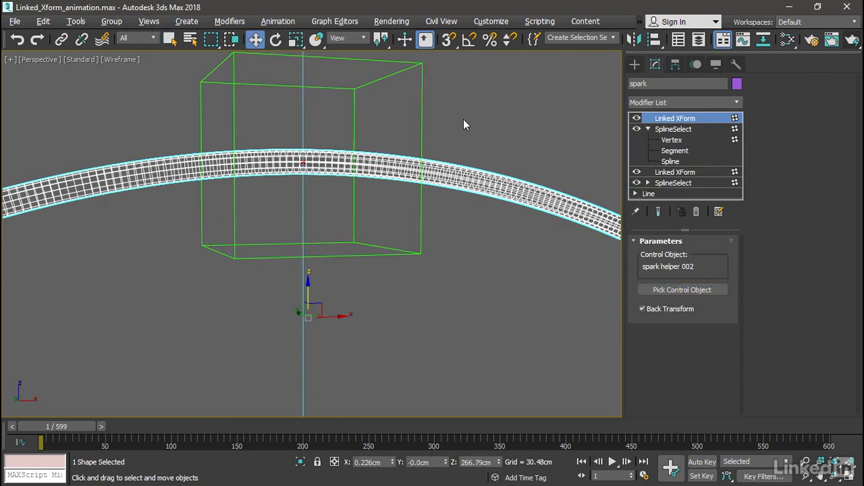
Test the middle vertex's link by moving spark helper 002 upward in Z
{"action": "left_click", "coordinate": [409, 62]}
{"action": "middle_click_drag", "start_coordinate": [409, 62], "coordinate": [392, 235]}
{"action": "left_click_drag", "start_coordinate": [323, 219], "coordinate": [323, 194]}
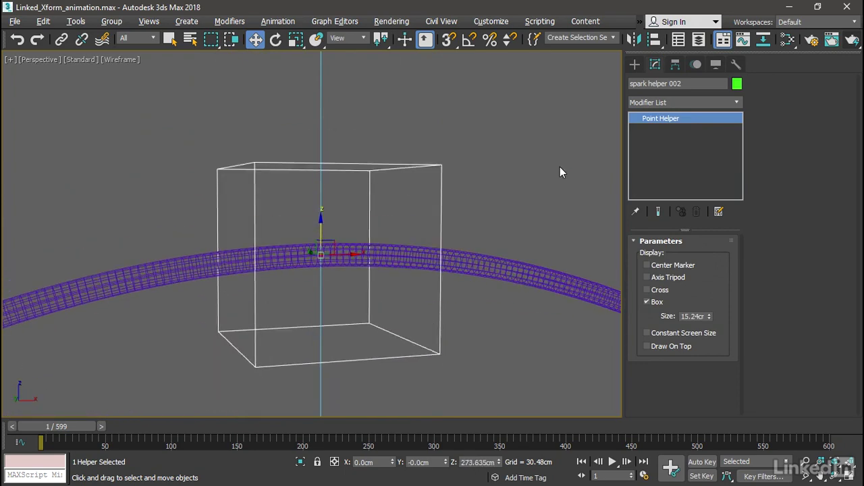
Add a third SplineSelect modifier to the spark and select only the end vertex at spark helper 003
{"action": "middle_click_drag", "start_coordinate": [560, 186], "coordinate": [330, 175]}
{"action": "left_click", "coordinate": [330, 175]}
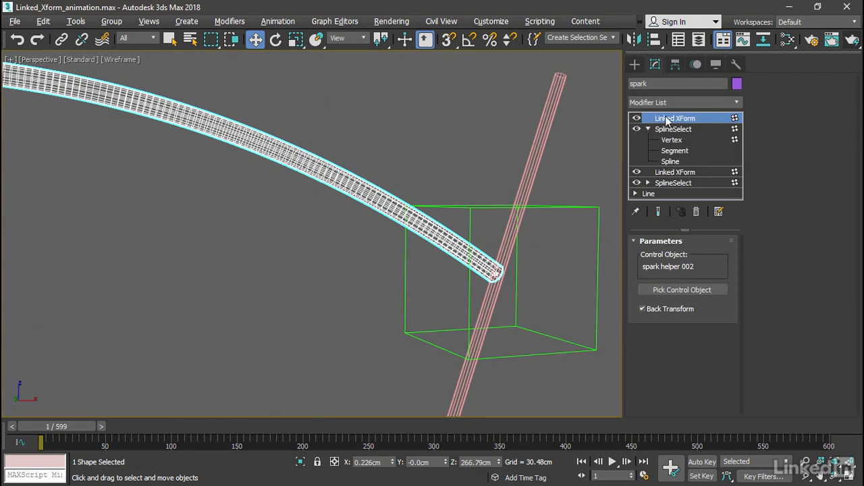
{"action": "left_click", "coordinate": [737, 102]}
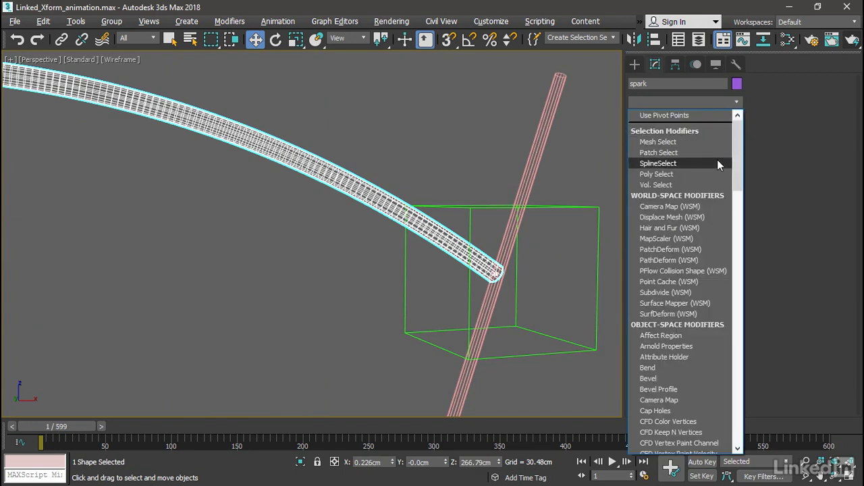
{"action": "left_click", "coordinate": [718, 163]}
{"action": "left_click_drag", "start_coordinate": [449, 230], "coordinate": [528, 325]}
Add a Linked XForm modifier to that end vertex with spark helper 003 as its control object
{"action": "left_click", "coordinate": [737, 102]}
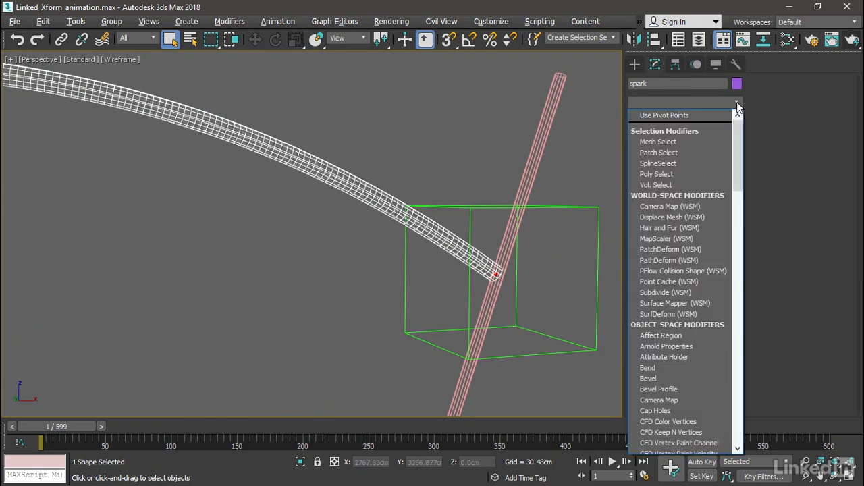
{"action": "left_click_drag", "start_coordinate": [739, 150], "coordinate": [743, 253]}
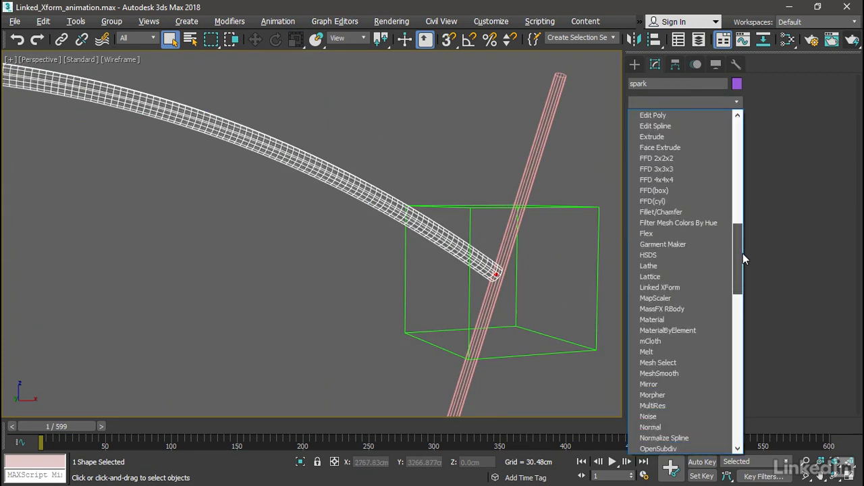
{"action": "left_click", "coordinate": [690, 285]}
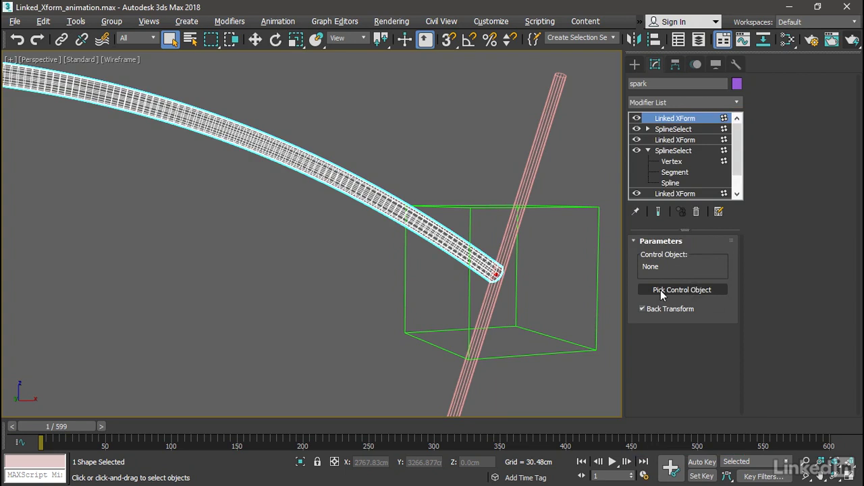
{"action": "left_click", "coordinate": [662, 291]}
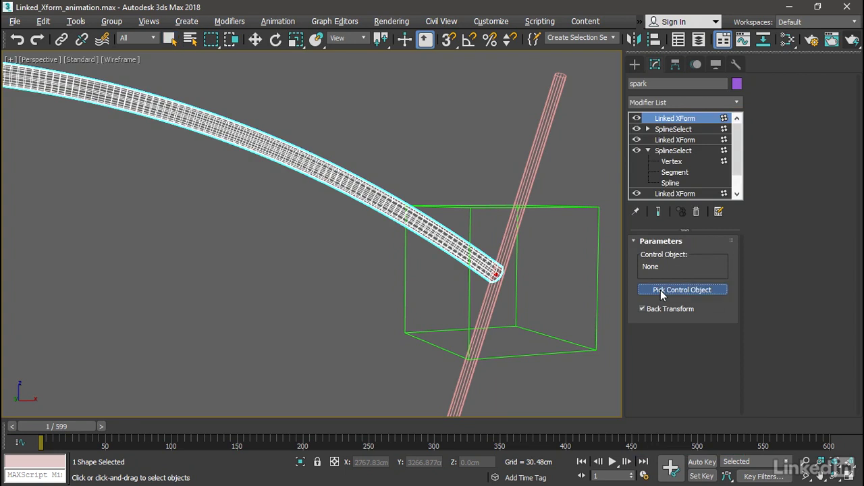
{"action": "left_click", "coordinate": [583, 206]}
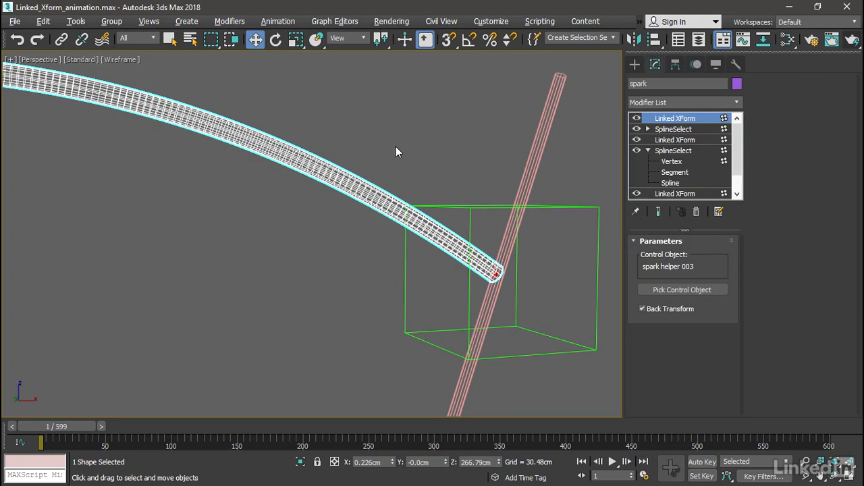
Test the links by moving spark helpers 001 and 002 down together in Z, and undo the move
{"action": "left_click", "coordinate": [342, 133]}
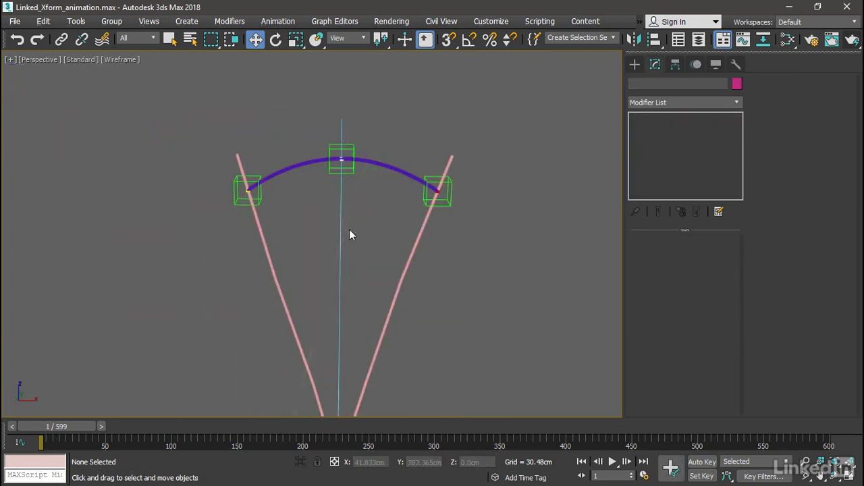
{"action": "left_click", "coordinate": [252, 181]}
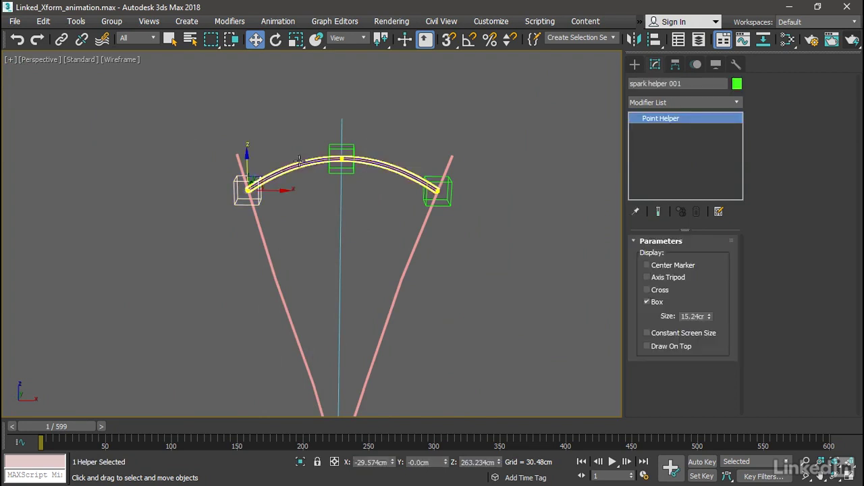
{"action": "left_click", "coordinate": [332, 146], "text": "ctrl"}
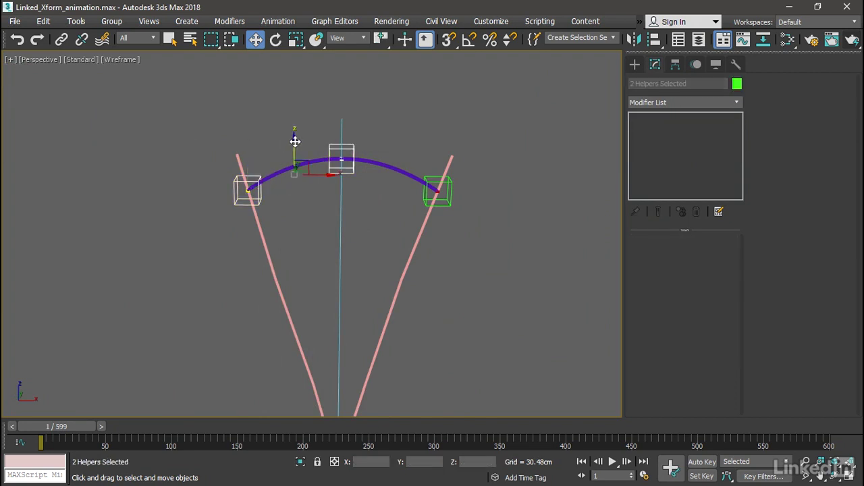
{"action": "left_click_drag", "start_coordinate": [294, 140], "coordinate": [288, 190]}
{"action": "key", "text": "ctrl+z"}
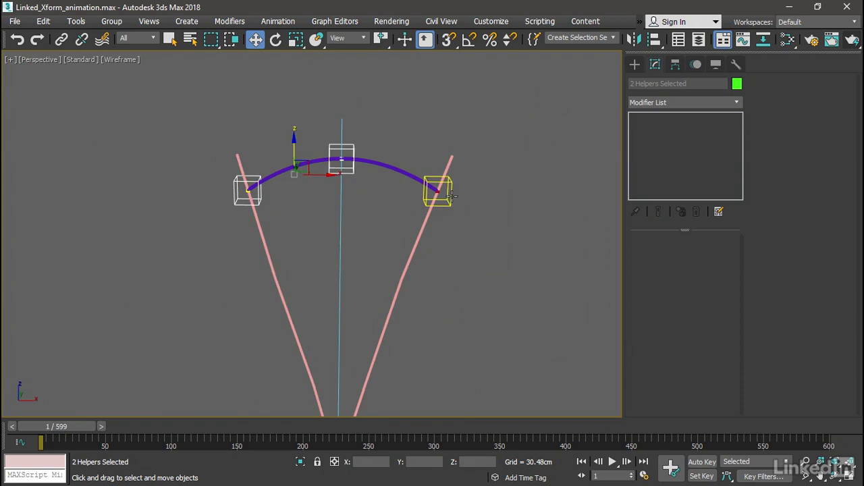
Test the third link by moving spark helper 003 up about 4.5 cm in Z, and undo the move
{"action": "left_click", "coordinate": [437, 191]}
{"action": "mouse_move", "coordinate": [441, 157]}
{"action": "left_mouse_down"}
{"action": "mouse_move", "coordinate": [439, 277]}
{"action": "mouse_move", "coordinate": [448, 143]}
{"action": "left_mouse_up"}
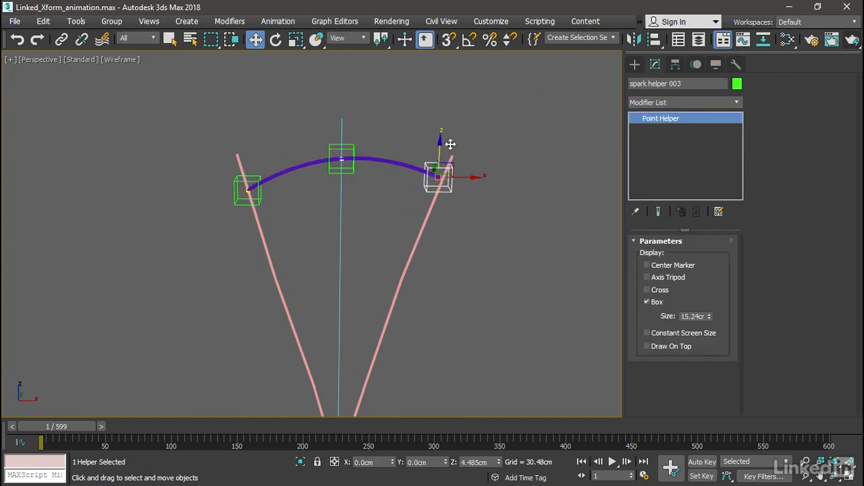
{"action": "key", "text": "ctrl+z"}
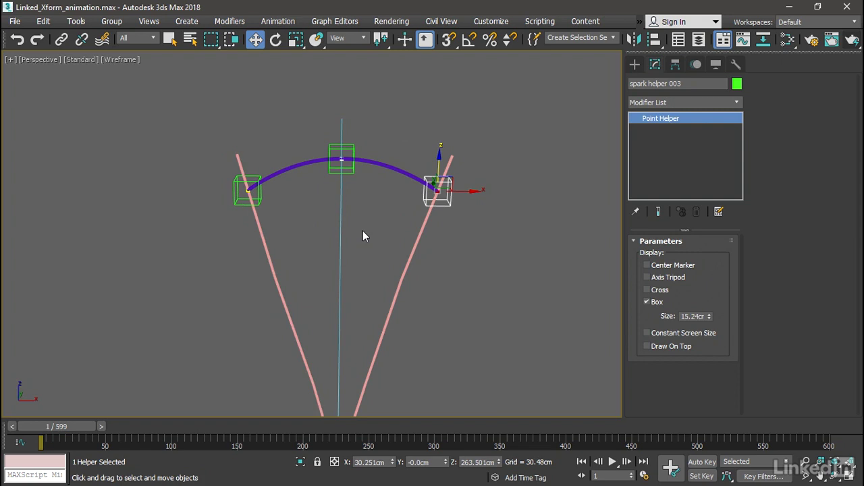
Add a Mesh Select modifier on top of the spark's modifier stack
{"action": "left_click", "coordinate": [368, 163]}
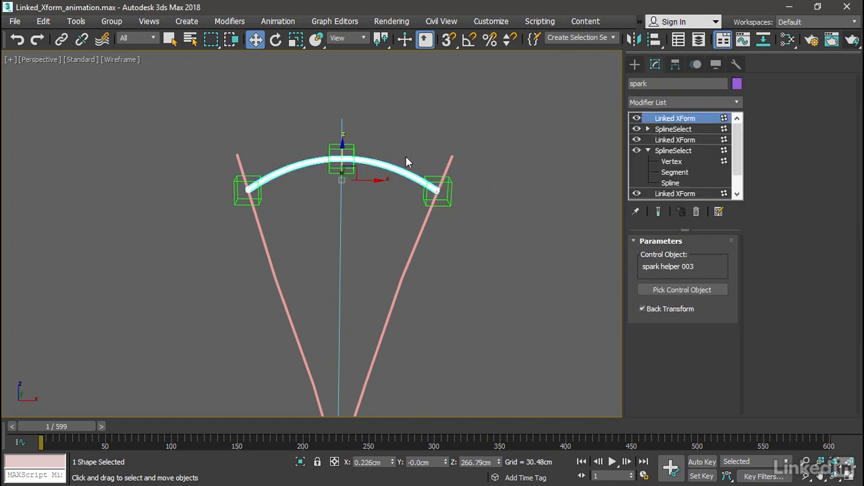
{"action": "left_click", "coordinate": [737, 102]}
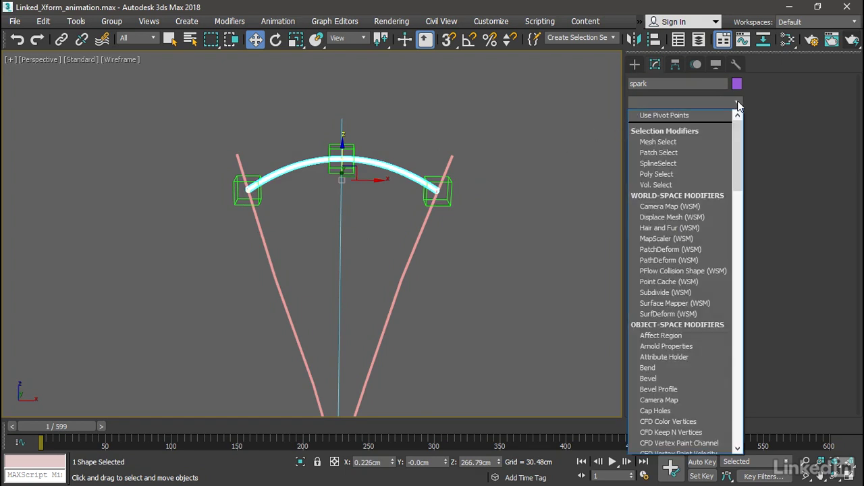
{"action": "left_click", "coordinate": [714, 140]}
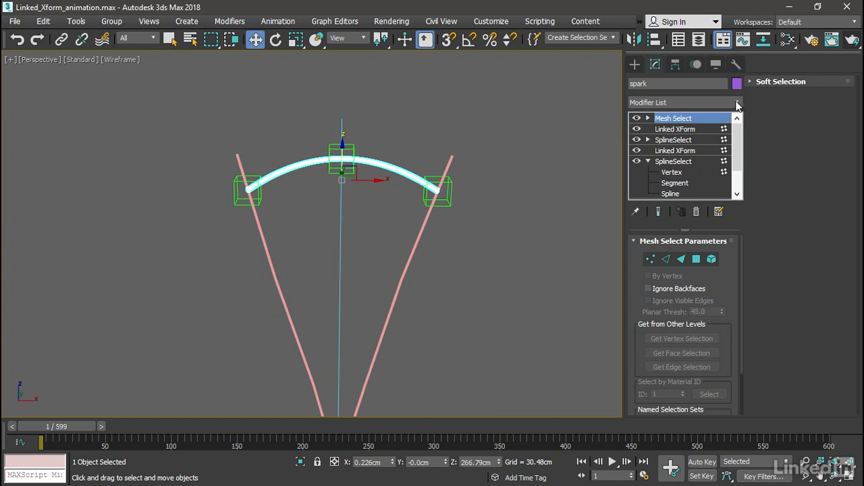
Add a Turn to Mesh modifier above the spark's Mesh Select modifier
{"action": "left_click", "coordinate": [738, 105]}
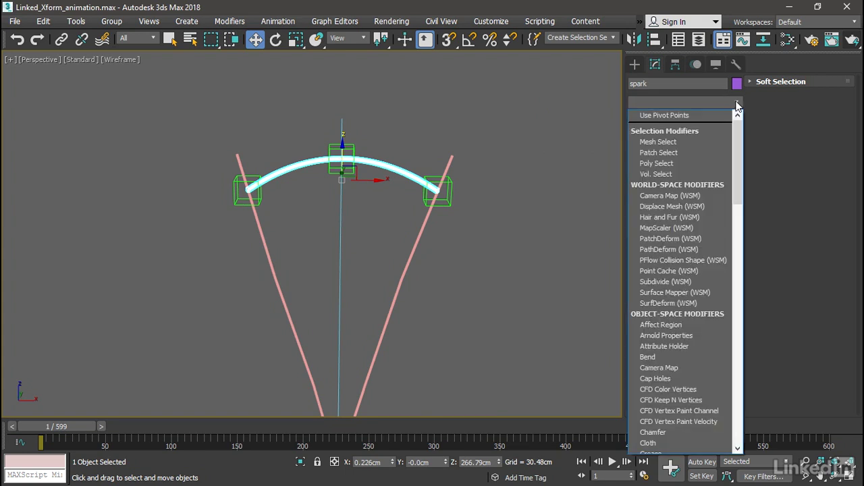
{"action": "left_click_drag", "start_coordinate": [739, 129], "coordinate": [763, 355]}
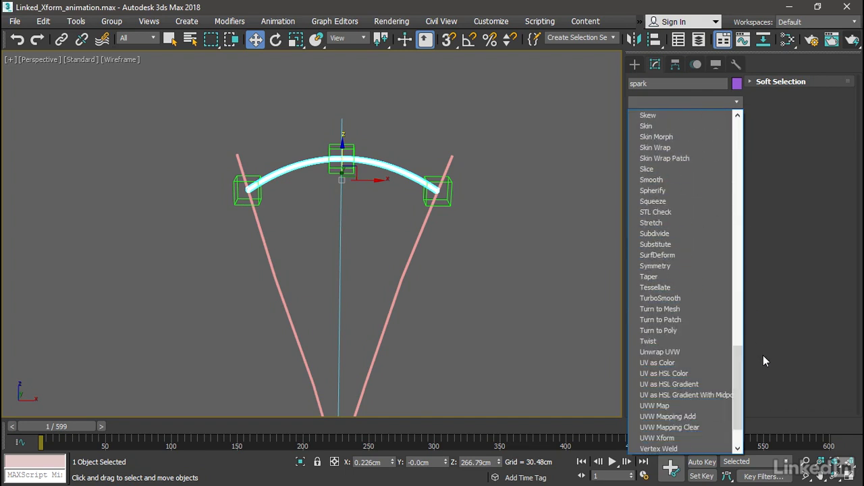
{"action": "left_click", "coordinate": [693, 308]}
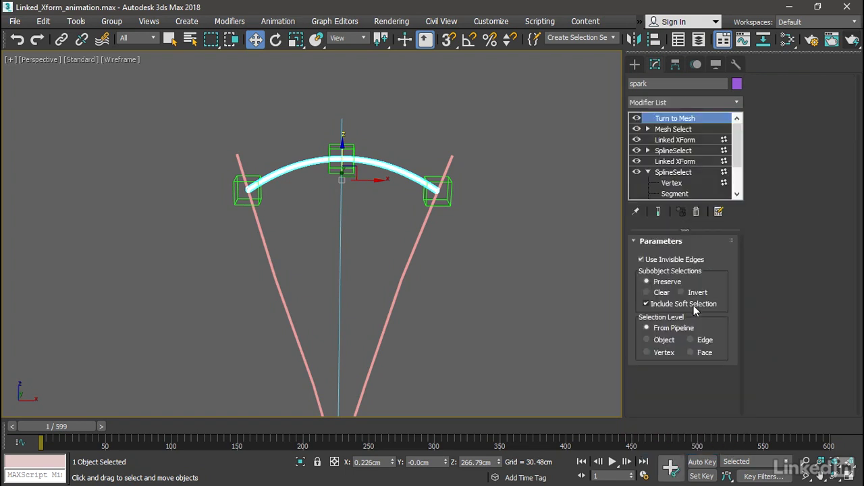
Add a Vol. Select modifier to the spark and set its stack selection level to Vertex
{"action": "left_click", "coordinate": [737, 102]}
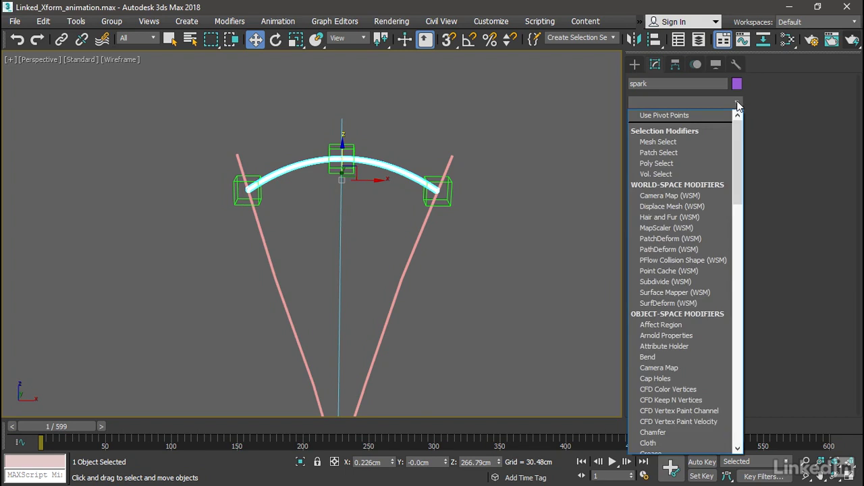
{"action": "left_click", "coordinate": [700, 172]}
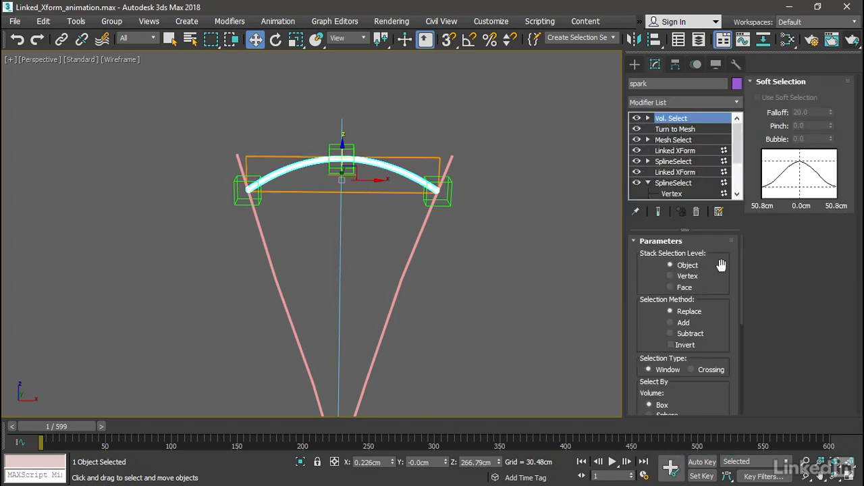
{"action": "left_click", "coordinate": [671, 275]}
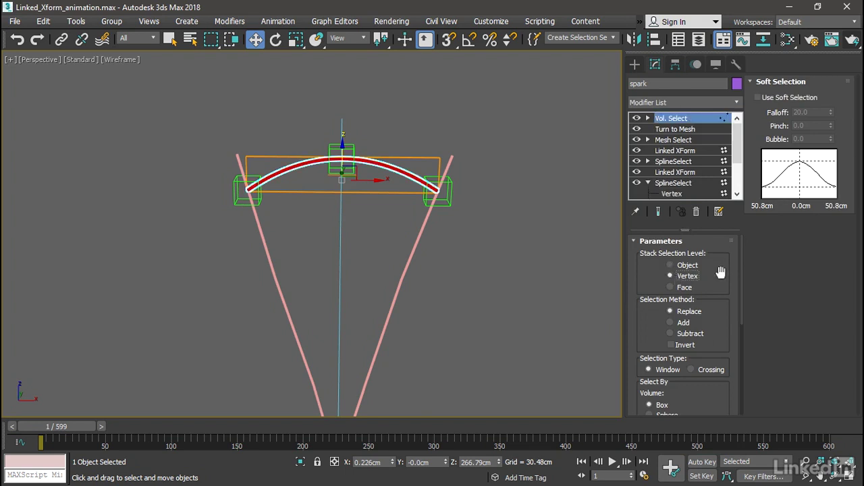
Unhide the geometric helpers layer in the Layer Explorer and select the selection pyramid to inspect its volume around the spark
{"action": "left_click_drag", "start_coordinate": [742, 248], "coordinate": [741, 310]}
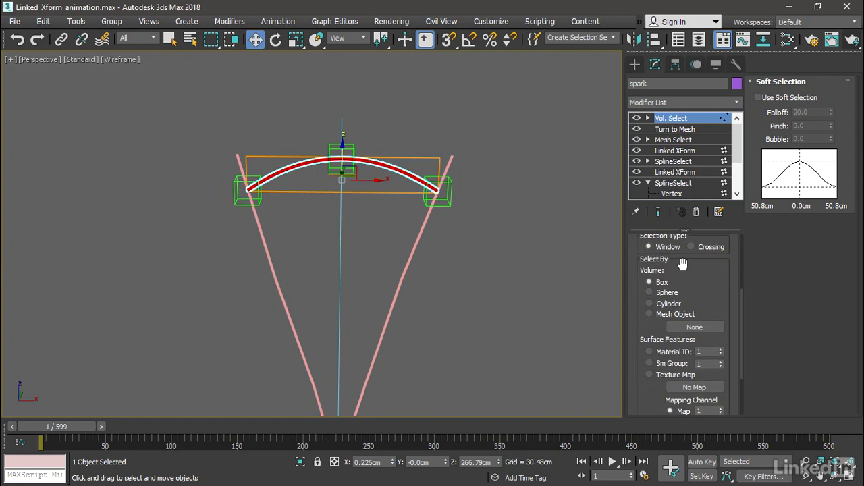
{"action": "left_click", "coordinate": [698, 39]}
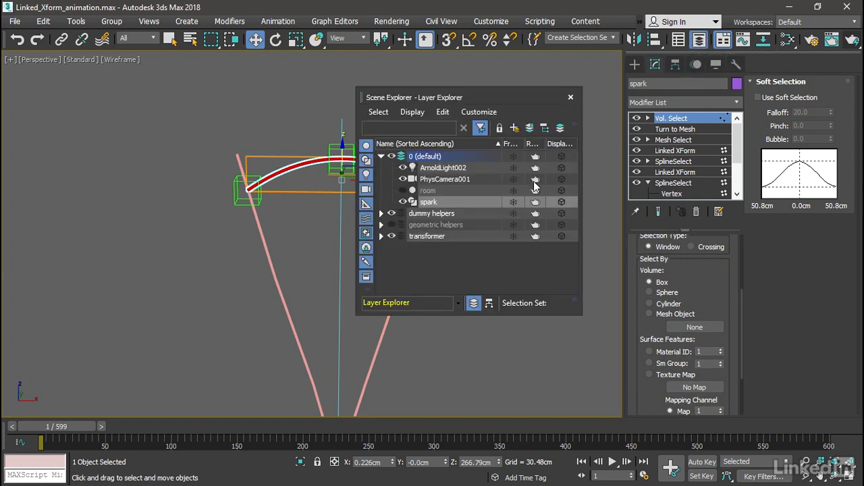
{"action": "left_click", "coordinate": [391, 225]}
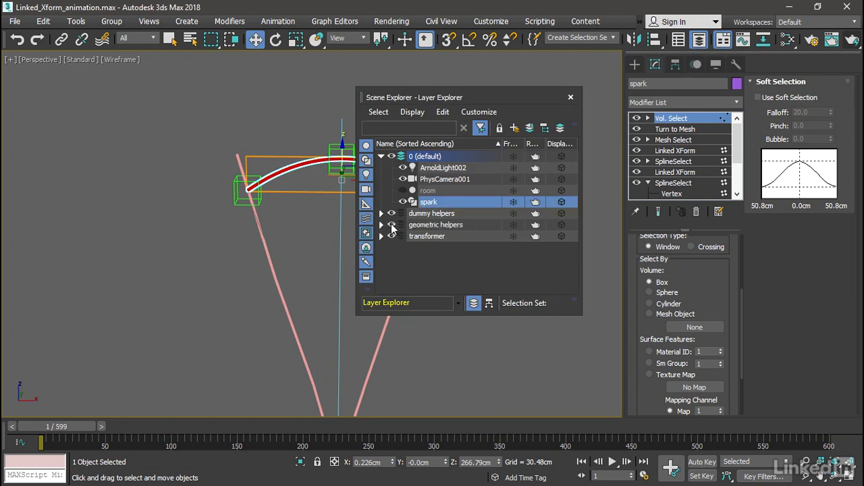
{"action": "left_click", "coordinate": [380, 225]}
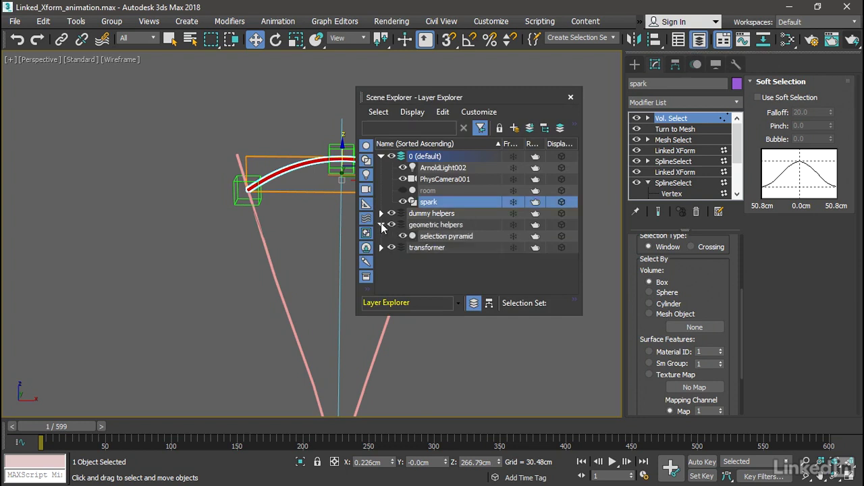
{"action": "left_click", "coordinate": [447, 236]}
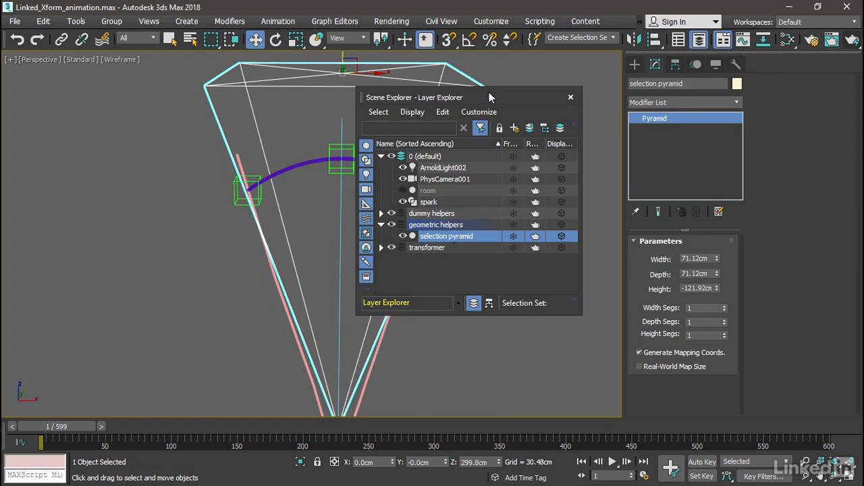
{"action": "left_click_drag", "start_coordinate": [489, 92], "coordinate": [641, 73]}
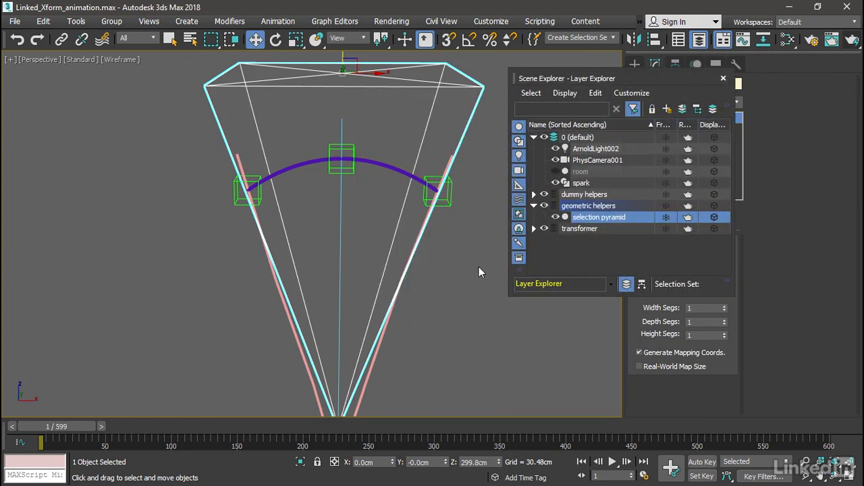
{"action": "middle_click_drag", "start_coordinate": [461, 270], "coordinate": [431, 264], "text": "alt"}
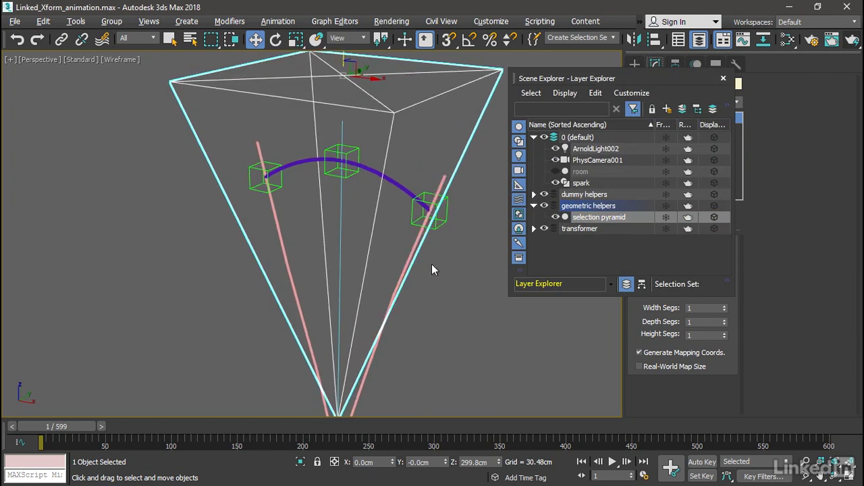
{"action": "left_click_drag", "start_coordinate": [629, 86], "coordinate": [132, 147]}
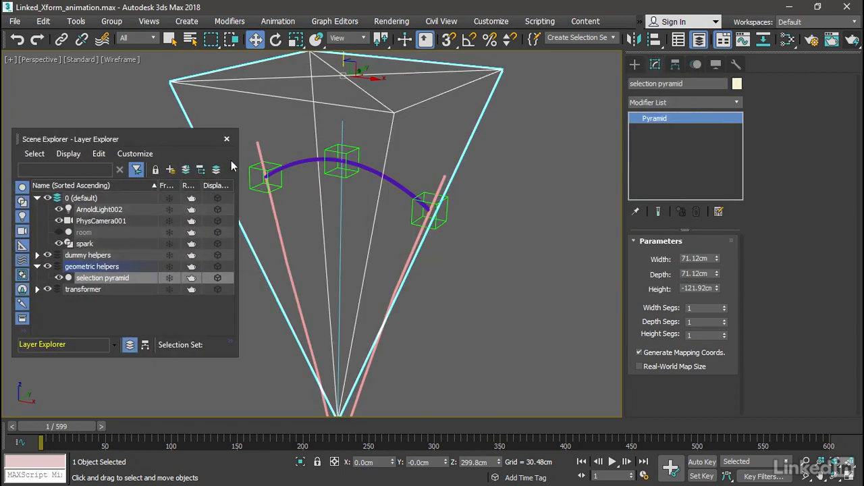
Set the spark's Vol. Select to select by Mesh Object, using the selection pyramid as the volume
{"action": "left_click", "coordinate": [399, 188]}
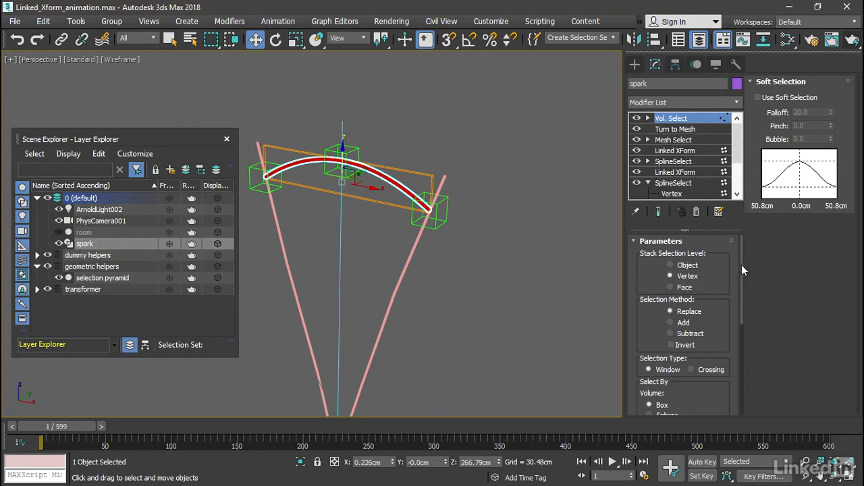
{"action": "left_click_drag", "start_coordinate": [741, 265], "coordinate": [739, 312]}
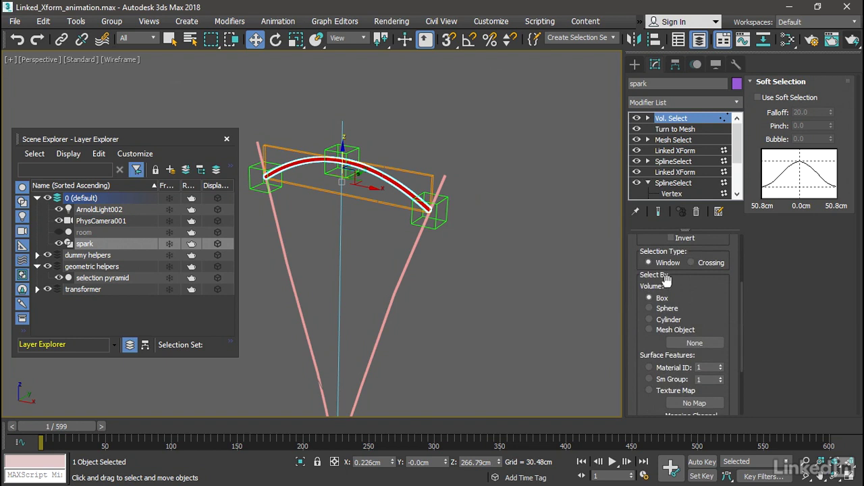
{"action": "left_click", "coordinate": [649, 330]}
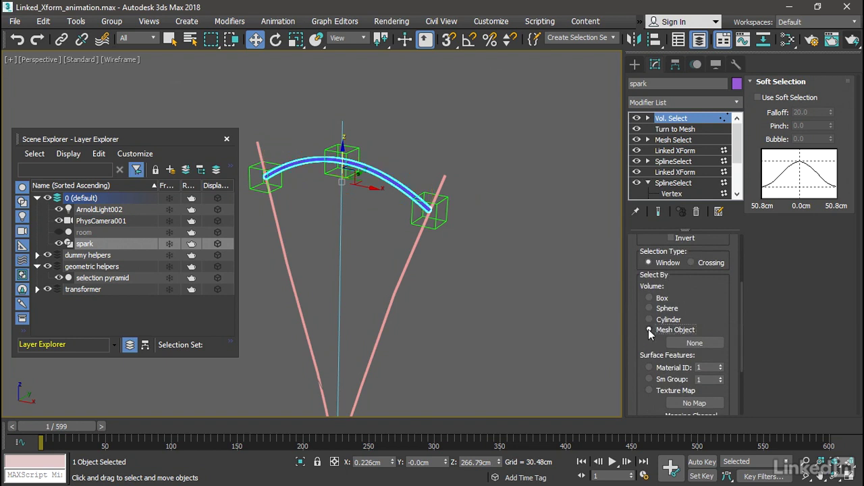
{"action": "left_click", "coordinate": [677, 342]}
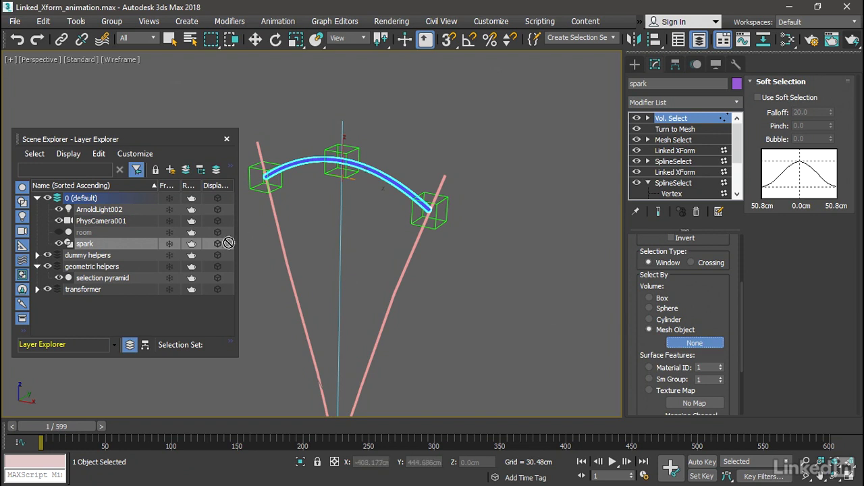
{"action": "left_click", "coordinate": [118, 279]}
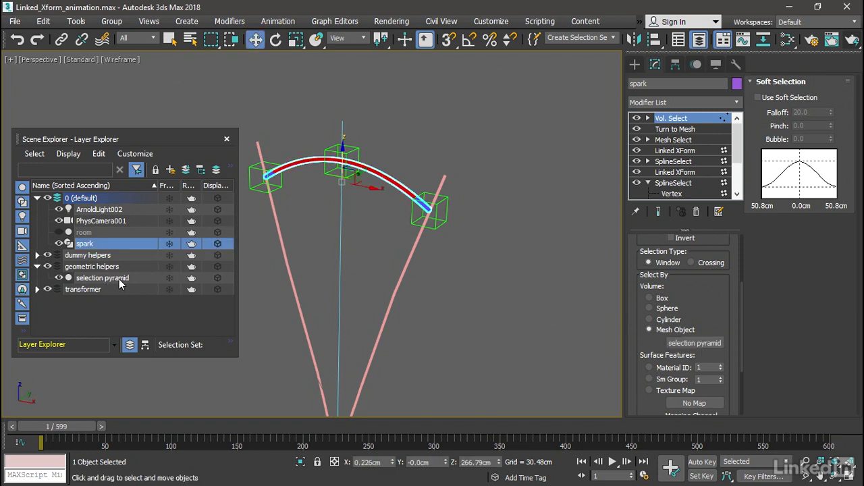
Close the Layer Explorer and enable soft selection on the spark's Vol. Select modifier with a falloff of 1.5
{"action": "middle_click_drag", "start_coordinate": [455, 344], "coordinate": [477, 318], "text": "alt"}
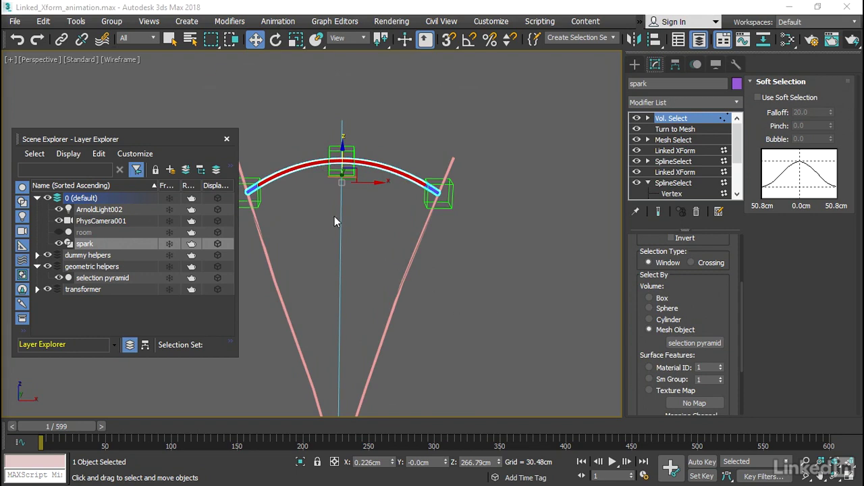
{"action": "left_click", "coordinate": [227, 138]}
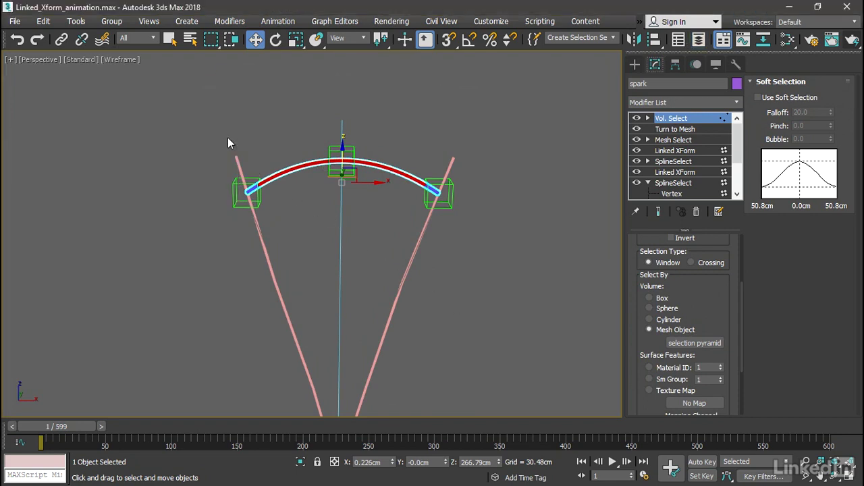
{"action": "middle_click_drag", "start_coordinate": [455, 227], "coordinate": [433, 258]}
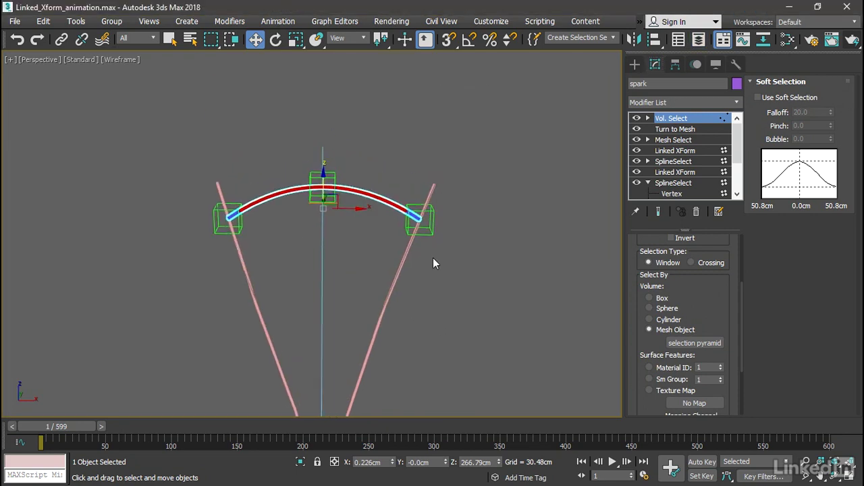
{"action": "scroll", "coordinate": [432, 256], "scroll_direction": "up", "scroll_amount": 5}
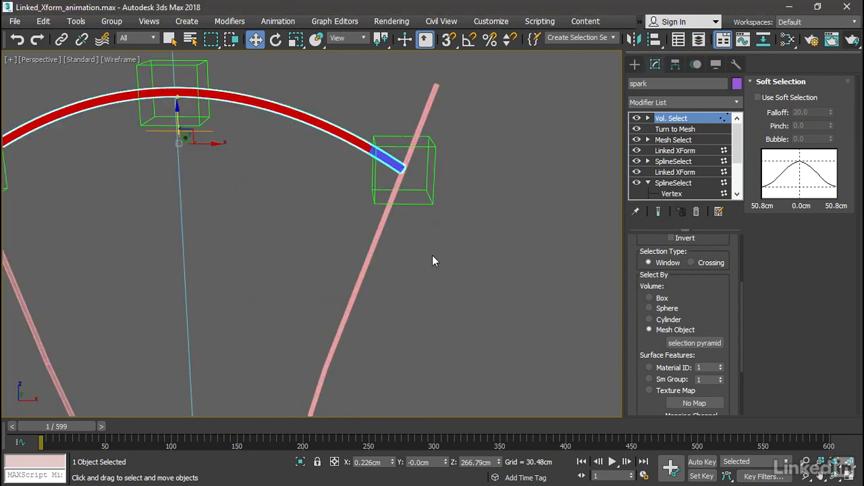
{"action": "left_click", "coordinate": [760, 96]}
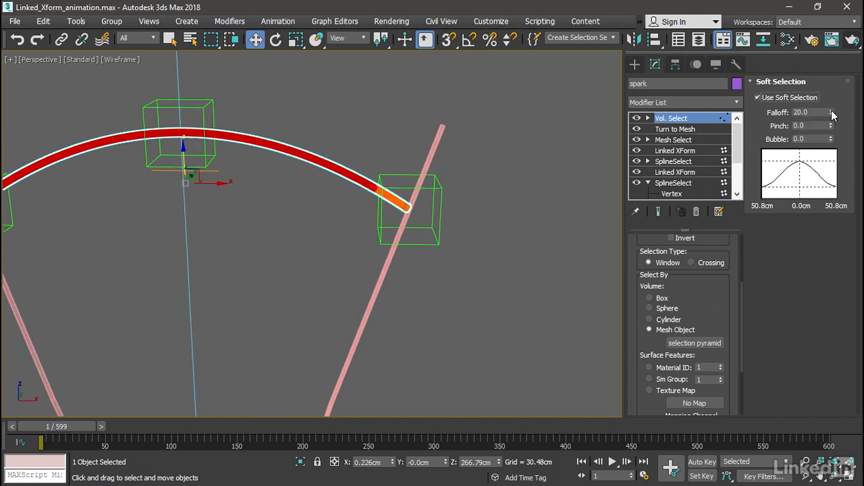
{"action": "left_click_drag", "start_coordinate": [832, 115], "coordinate": [828, 173]}
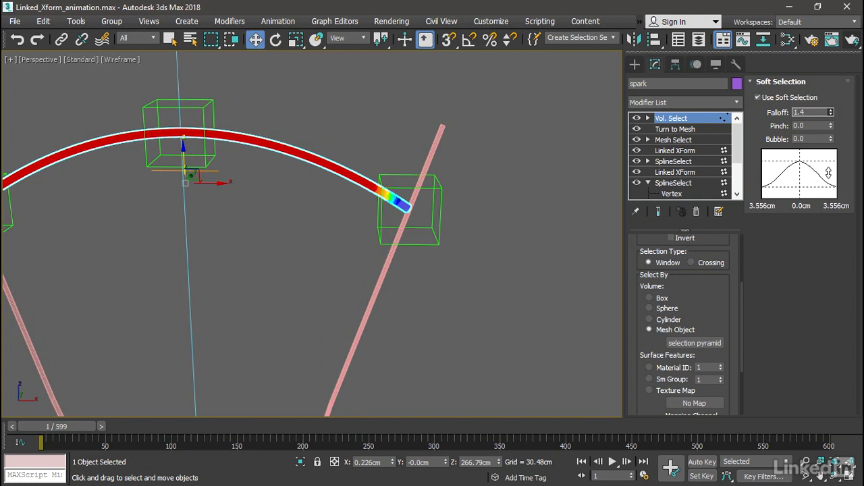
{"action": "double_click", "coordinate": [807, 113]}
{"action": "type", "text": "1.5"}
{"action": "key", "text": "Return"}
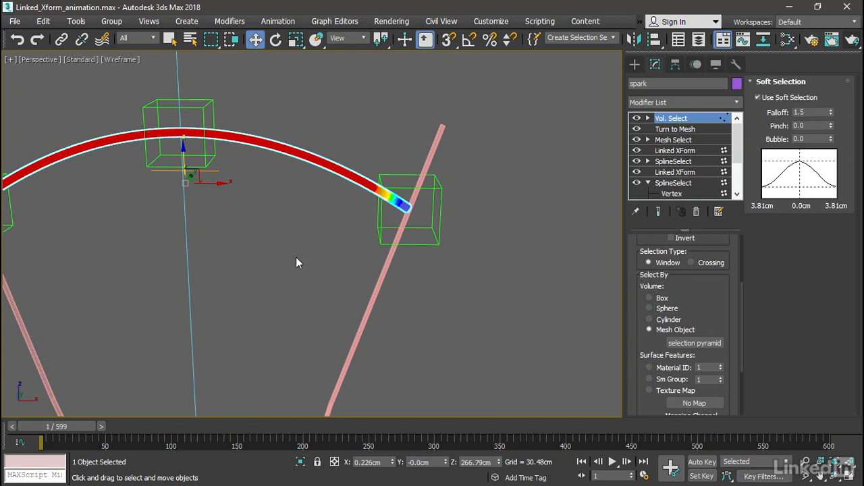
Add a Noise modifier above the spark's Vol. Select modifier
{"action": "middle_click_drag", "start_coordinate": [296, 258], "coordinate": [398, 258]}
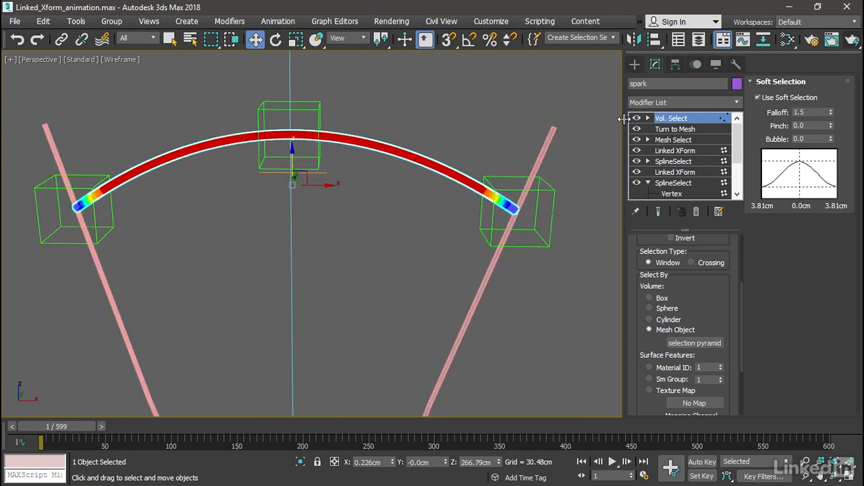
{"action": "left_click", "coordinate": [738, 102]}
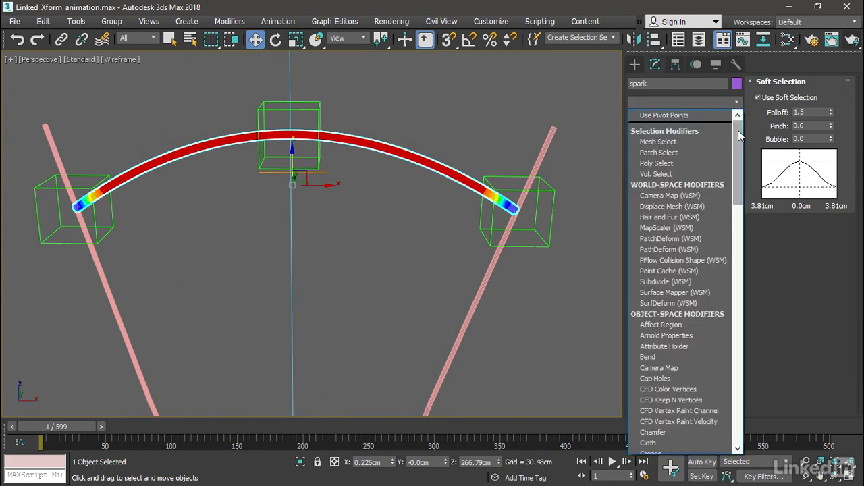
{"action": "left_click_drag", "start_coordinate": [739, 131], "coordinate": [737, 244]}
{"action": "left_click", "coordinate": [675, 384]}
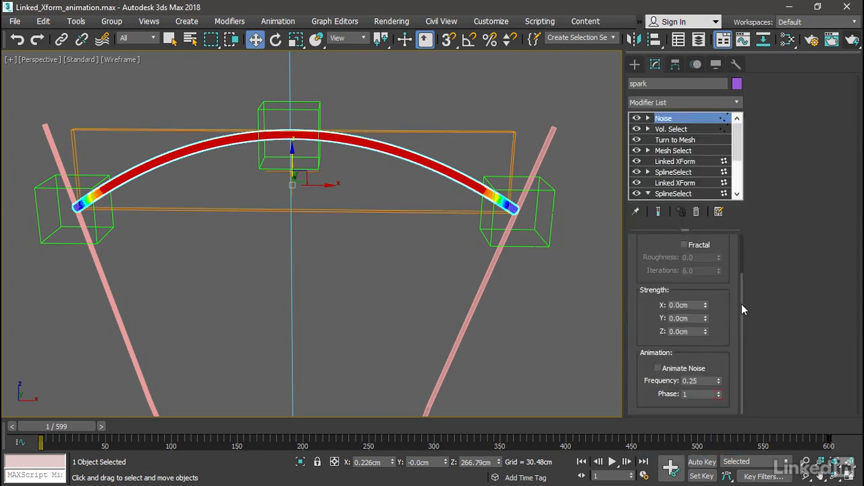
Set the Noise scale to 1.0, enable Fractal, and set its iterations to 2.0
{"action": "left_click_drag", "start_coordinate": [742, 304], "coordinate": [742, 240]}
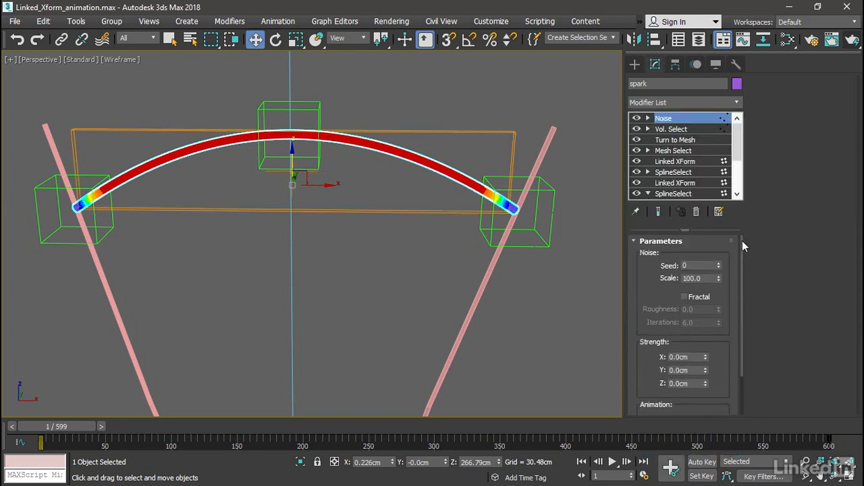
{"action": "double_click", "coordinate": [707, 278]}
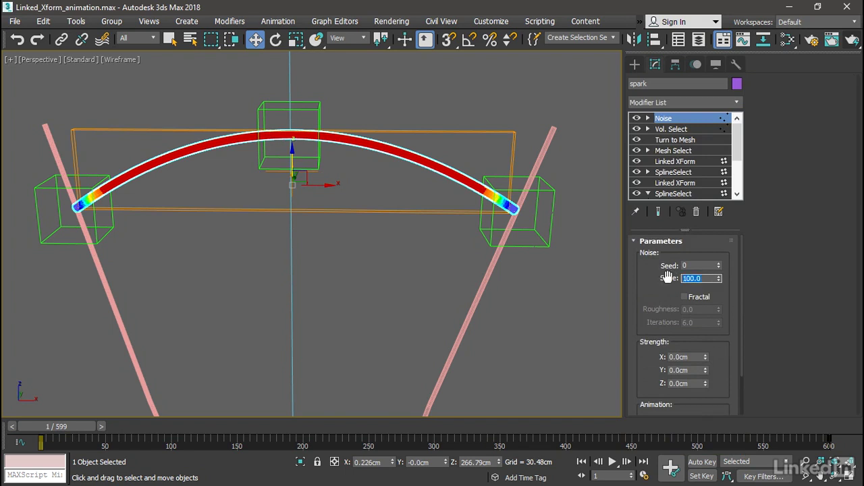
{"action": "type", "text": "1"}
{"action": "key", "text": "Return"}
{"action": "left_click", "coordinate": [685, 297]}
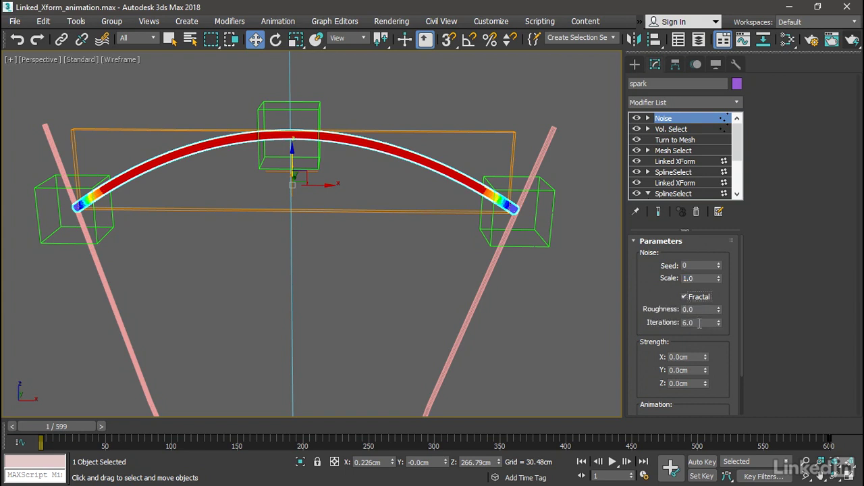
{"action": "double_click", "coordinate": [700, 324]}
{"action": "type", "text": "2"}
{"action": "key", "text": "Return"}
Set the Noise strength to 2.5 cm in X, 2.5 cm in Y, and 5 cm in Z
{"action": "left_click_drag", "start_coordinate": [706, 357], "coordinate": [690, 142]}
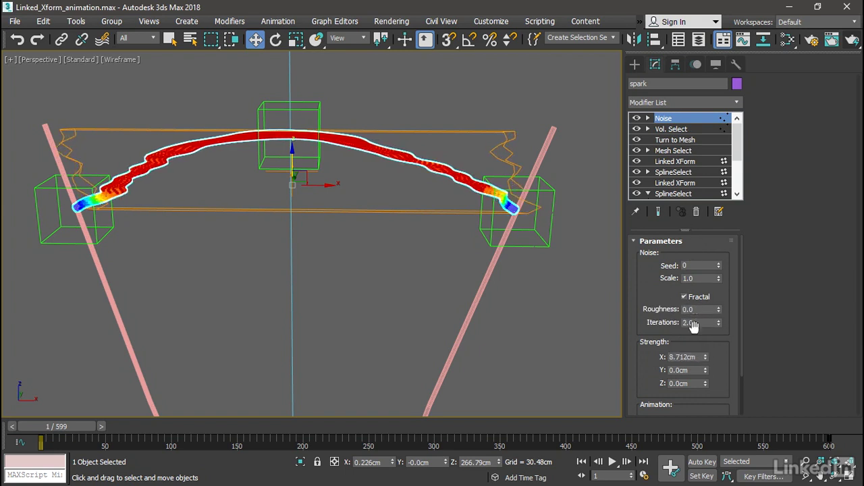
{"action": "double_click", "coordinate": [697, 361]}
{"action": "type", "text": "2.5"}
{"action": "key", "text": "Return"}
{"action": "key", "text": "Tab"}
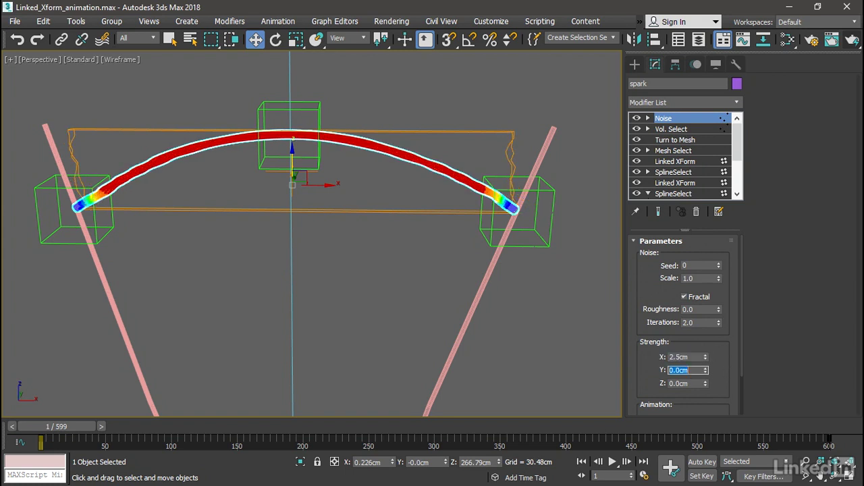
{"action": "type", "text": "2.5"}
{"action": "key", "text": "Tab"}
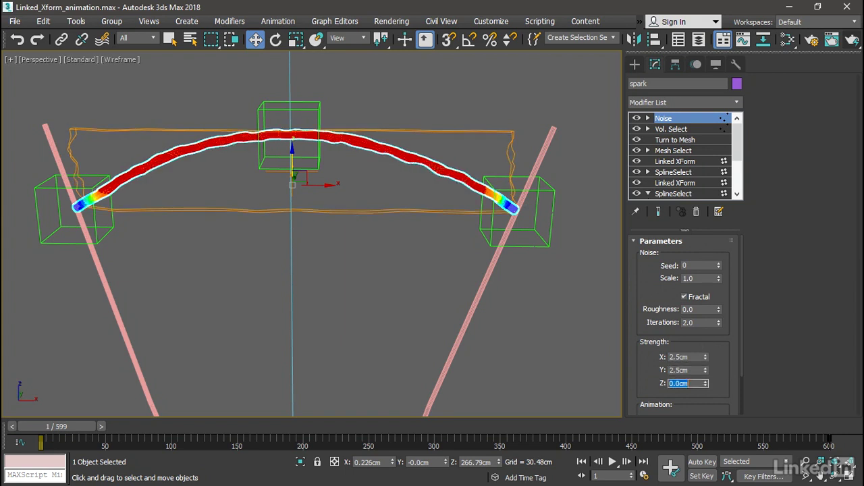
{"action": "type", "text": "5"}
{"action": "key", "text": "Return"}
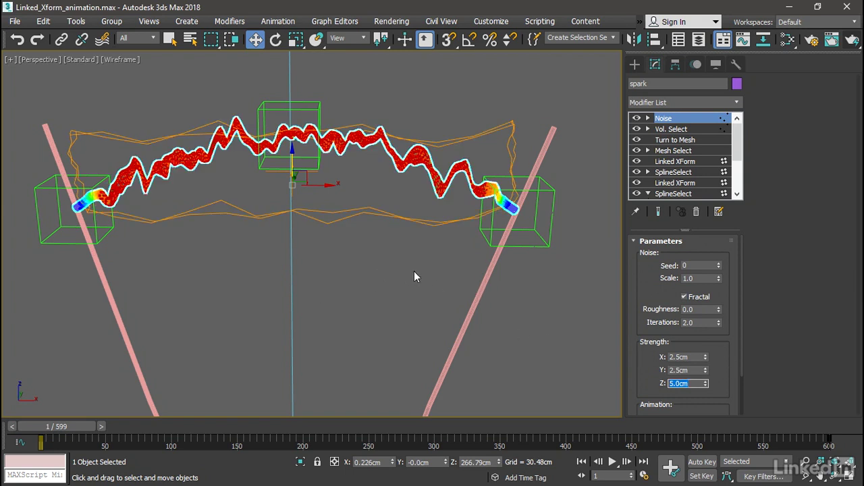
Enable Animate Noise on the spark's Noise modifier and show its full Phase curve in the Curve Editor
{"action": "scroll", "coordinate": [635, 375], "scroll_direction": "down", "scroll_amount": 2}
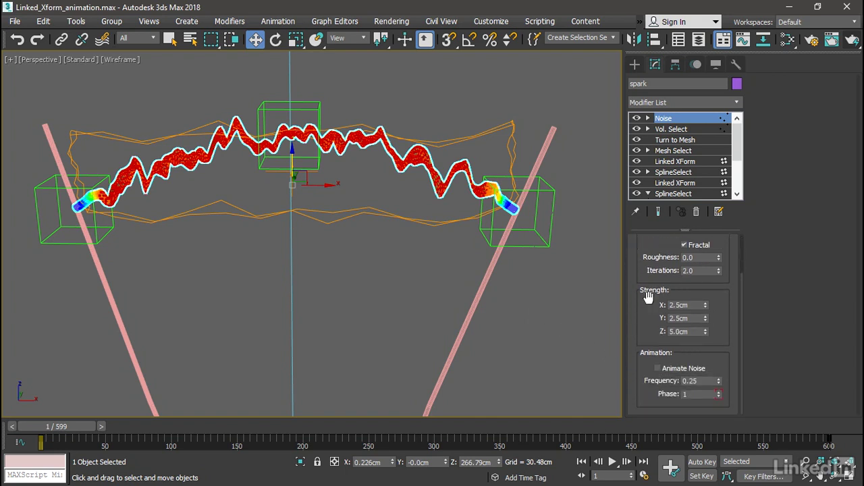
{"action": "left_click", "coordinate": [658, 368]}
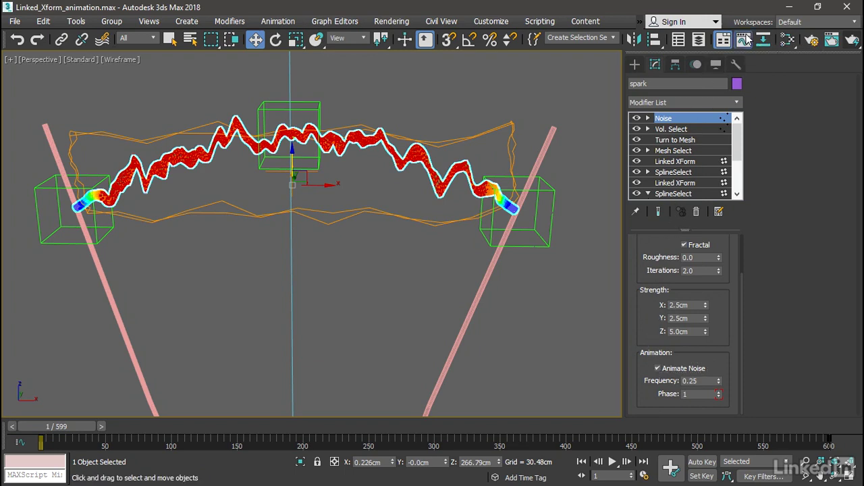
{"action": "left_click", "coordinate": [723, 40]}
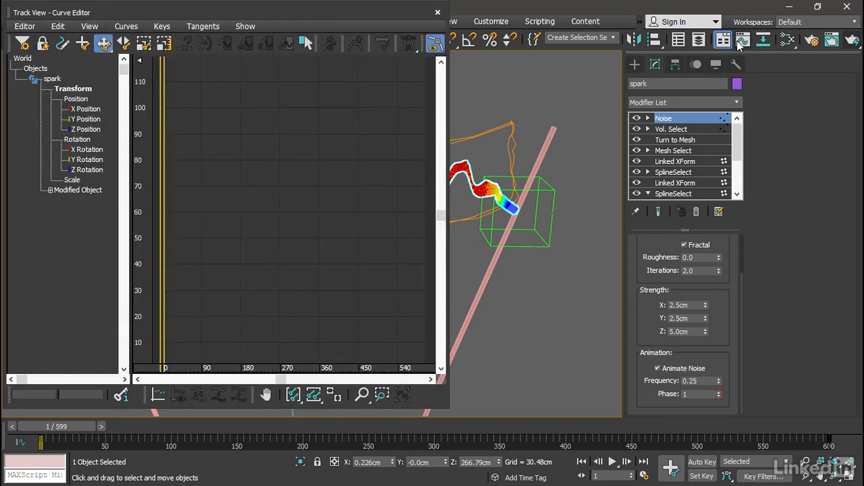
{"action": "left_click", "coordinate": [50, 190]}
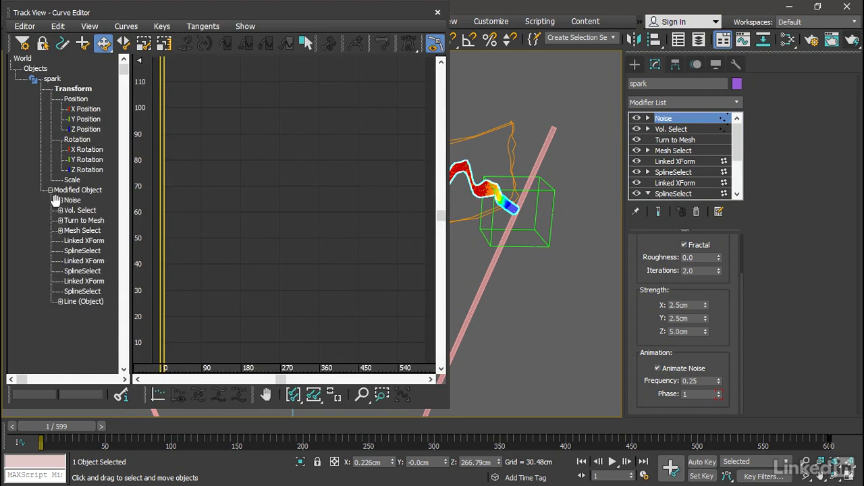
{"action": "left_click", "coordinate": [60, 201]}
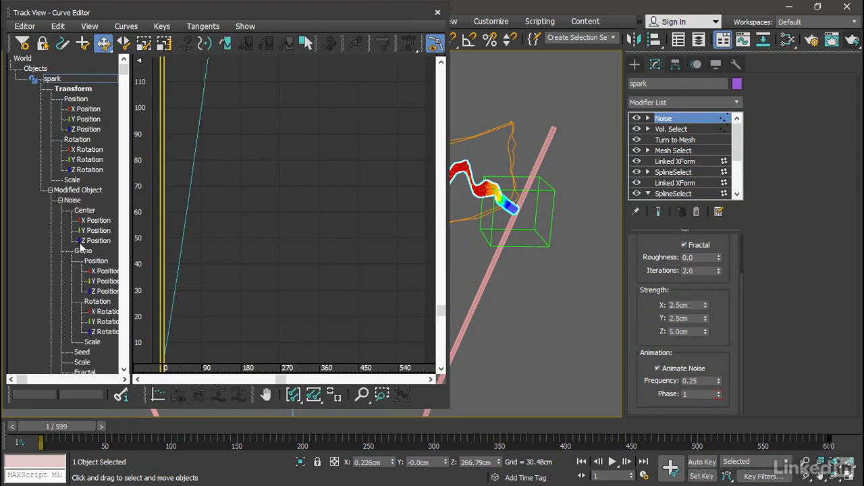
{"action": "left_click_drag", "start_coordinate": [124, 90], "coordinate": [117, 139]}
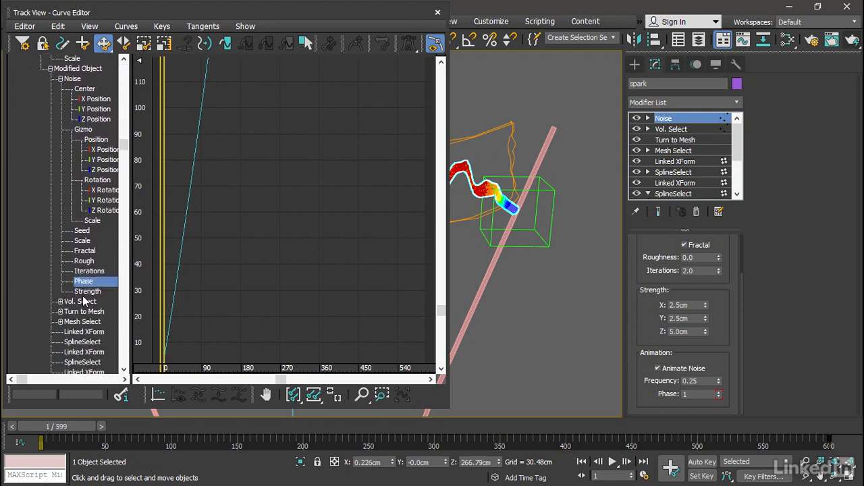
{"action": "left_click", "coordinate": [334, 396]}
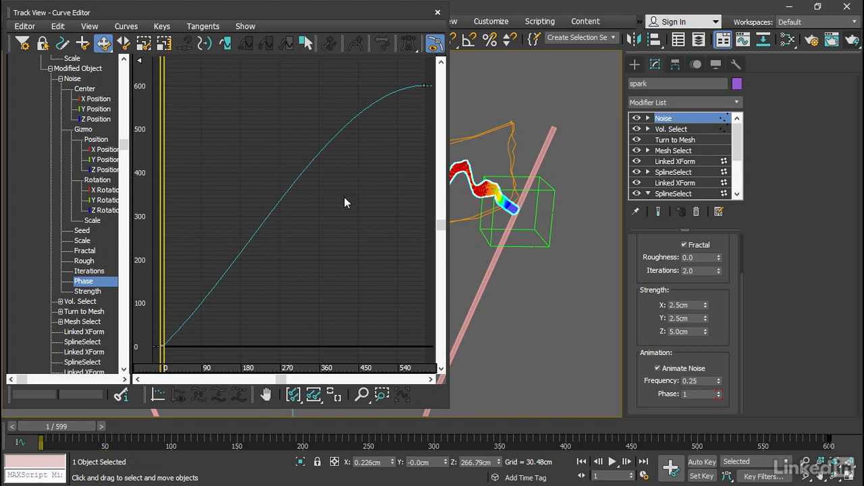
Assign a Linear Float controller to the Noise modifier's Phase track
{"action": "right_click", "coordinate": [89, 281]}
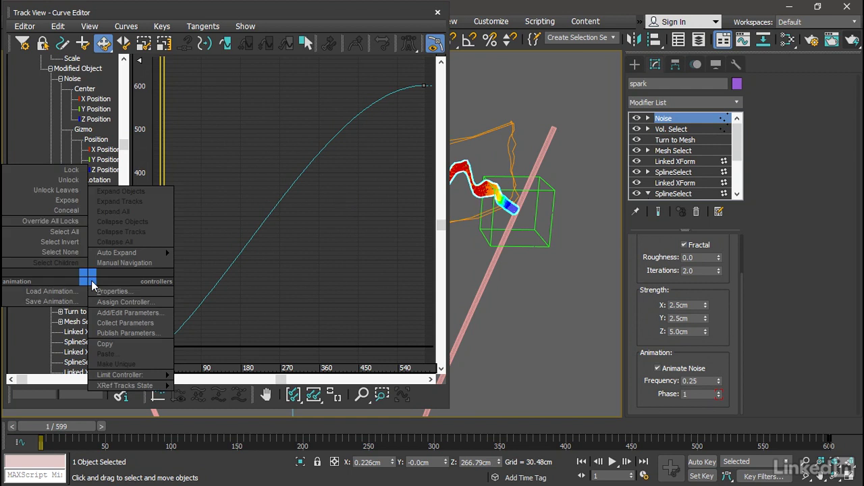
{"action": "left_click", "coordinate": [147, 305]}
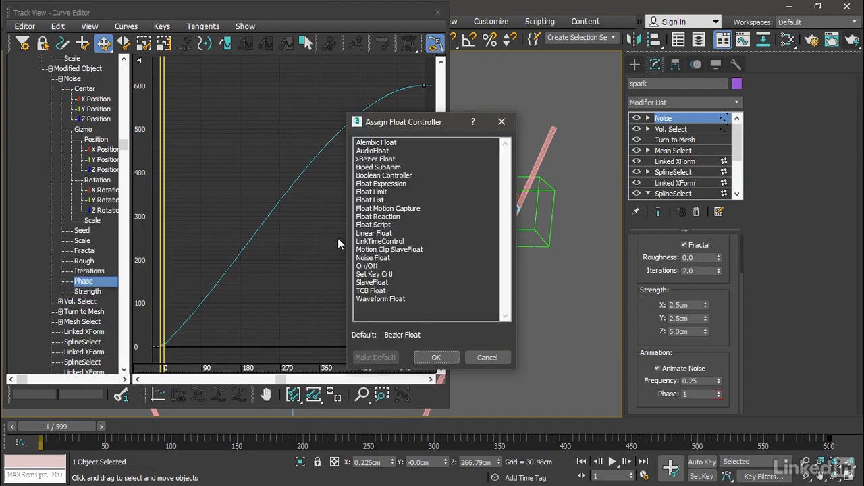
{"action": "left_click", "coordinate": [387, 233]}
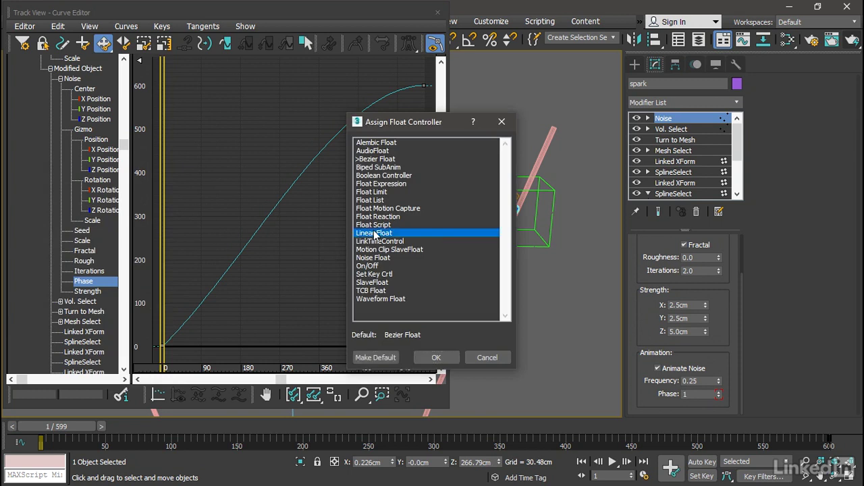
{"action": "left_click", "coordinate": [438, 358]}
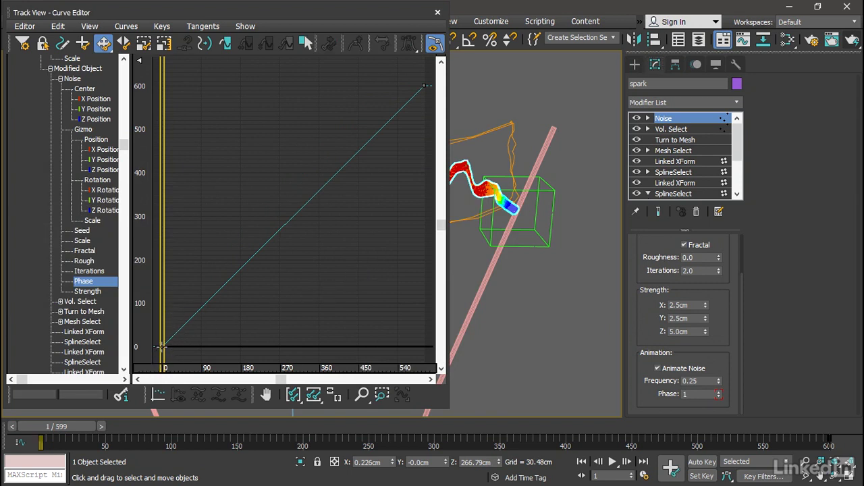
Set the value of the Phase curve's last key, at frame 600, to 1200
{"action": "left_click", "coordinate": [161, 346]}
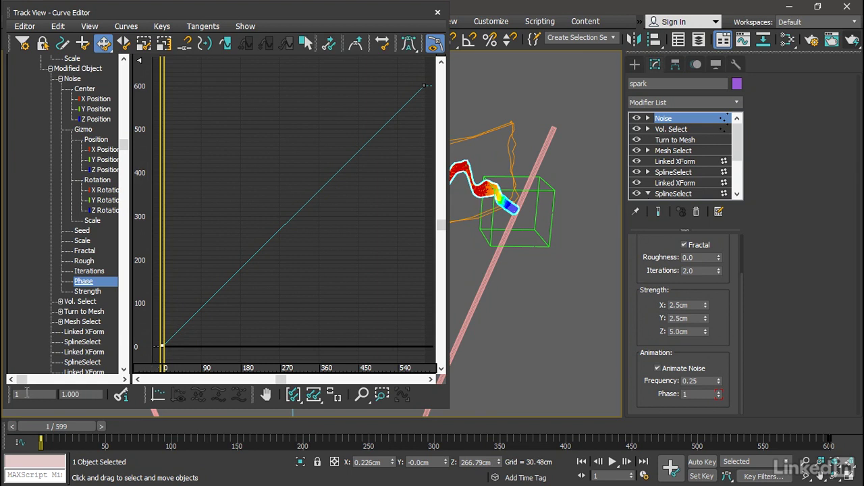
{"action": "left_click", "coordinate": [424, 86]}
{"action": "left_click", "coordinate": [85, 394]}
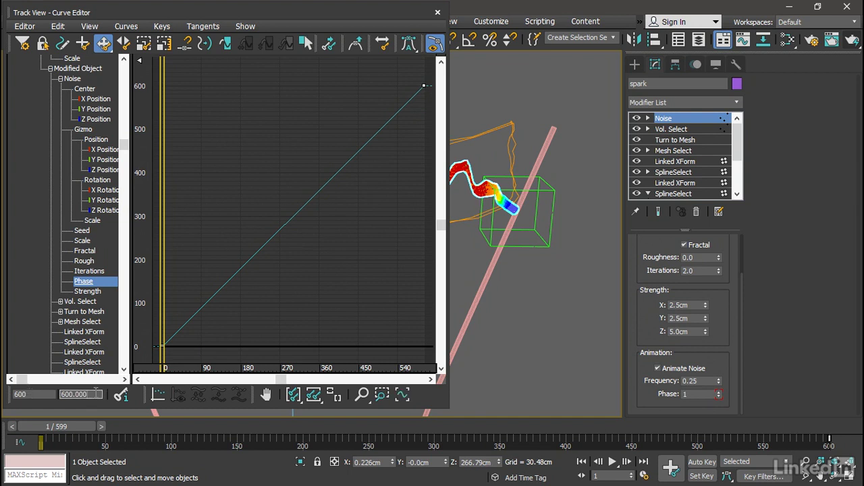
{"action": "key", "text": "BackSpace"}
{"action": "type", "text": "1200"}
{"action": "key", "text": "Return"}
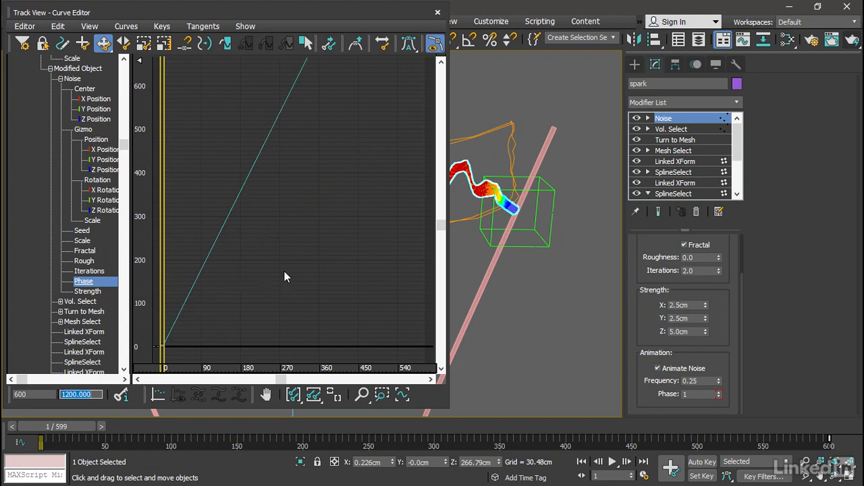
Close the Curve Editor and play the animation to check the spark's noise motion
{"action": "left_click", "coordinate": [438, 13]}
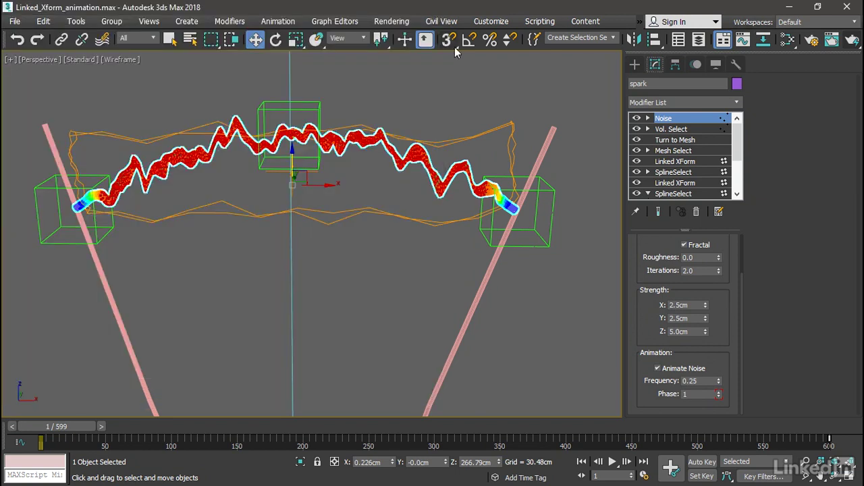
{"action": "left_click", "coordinate": [614, 462]}
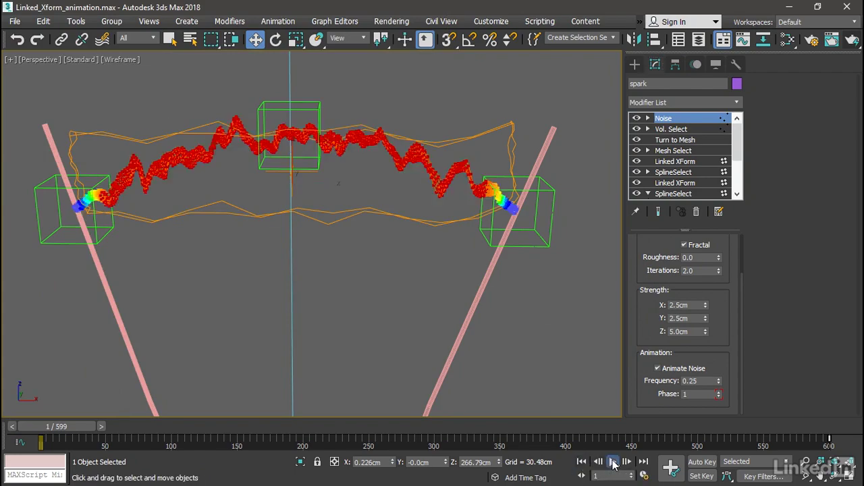